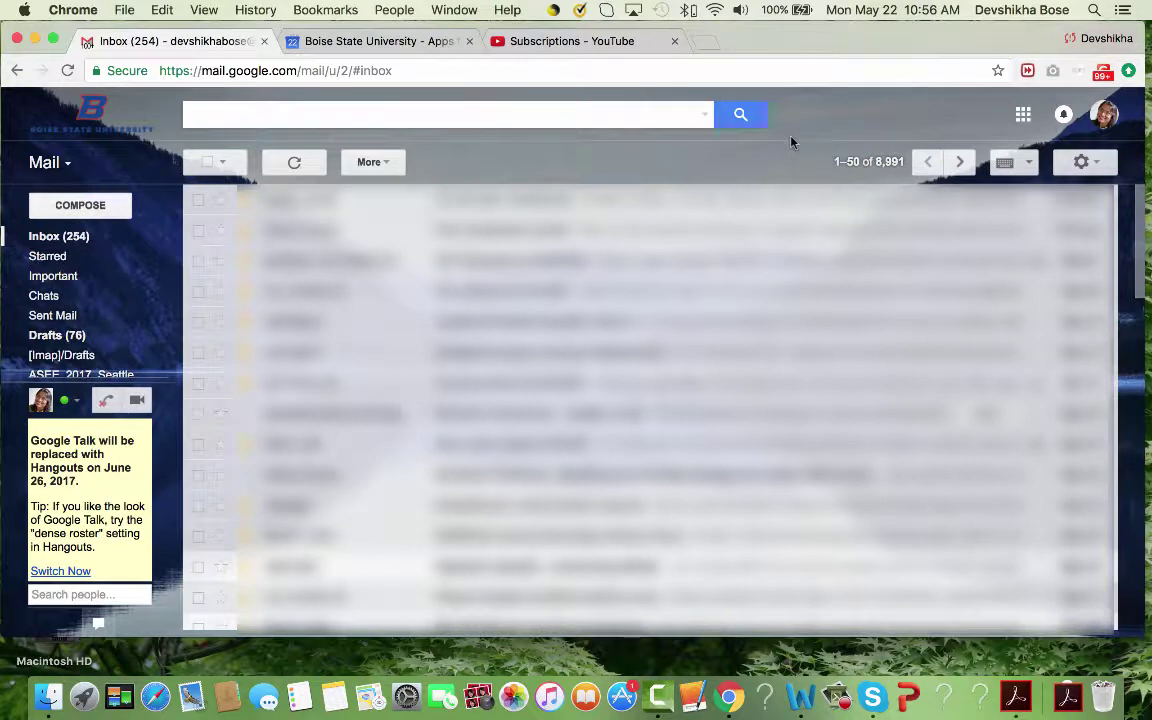
- Open Google Sites from the mail account and start creating a new site in classic Sites
left_click(1023, 116)
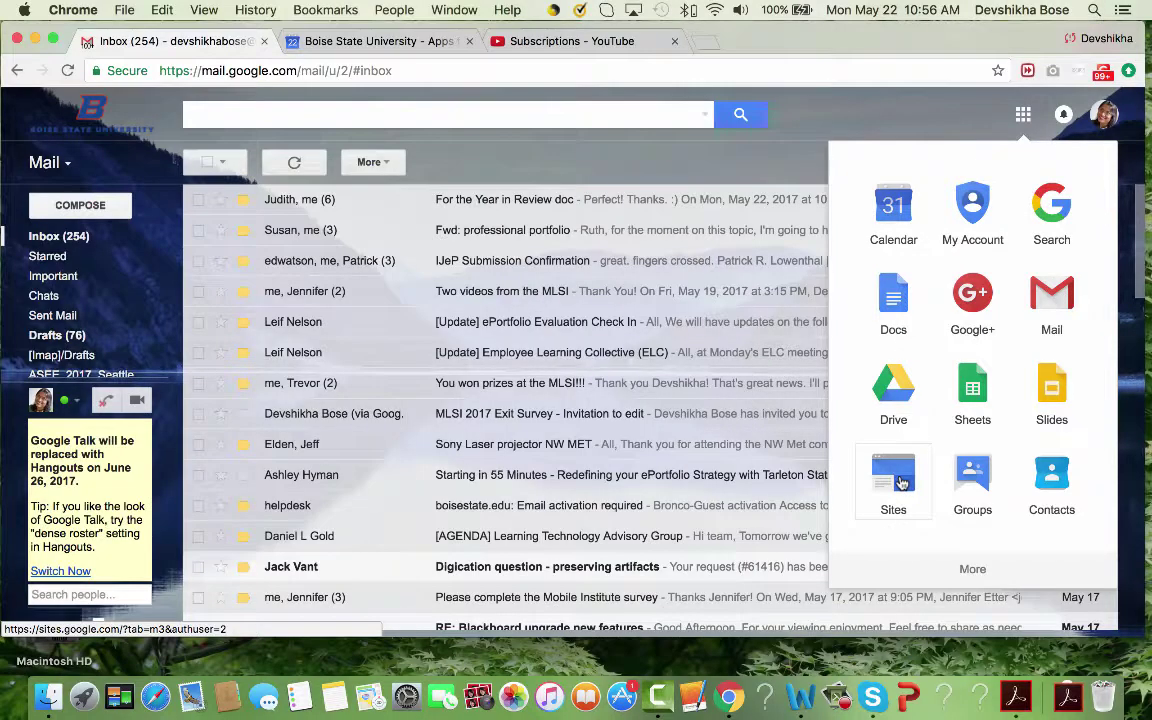
left_click(900, 483)
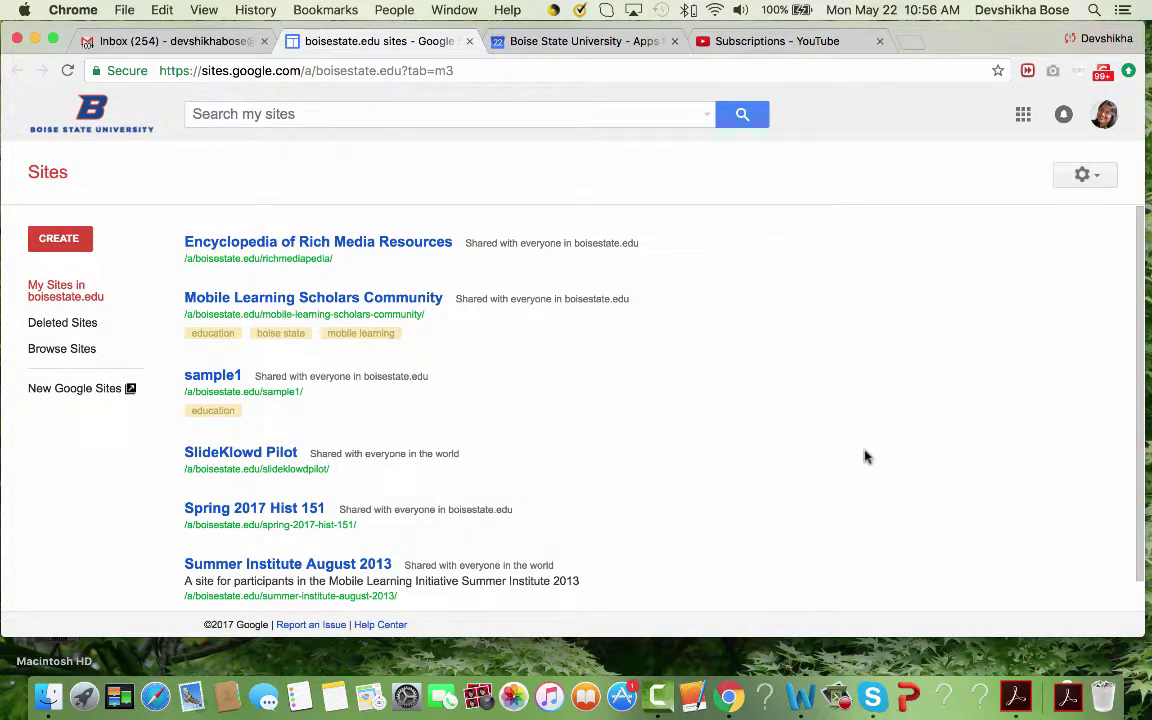
left_click(53, 247)
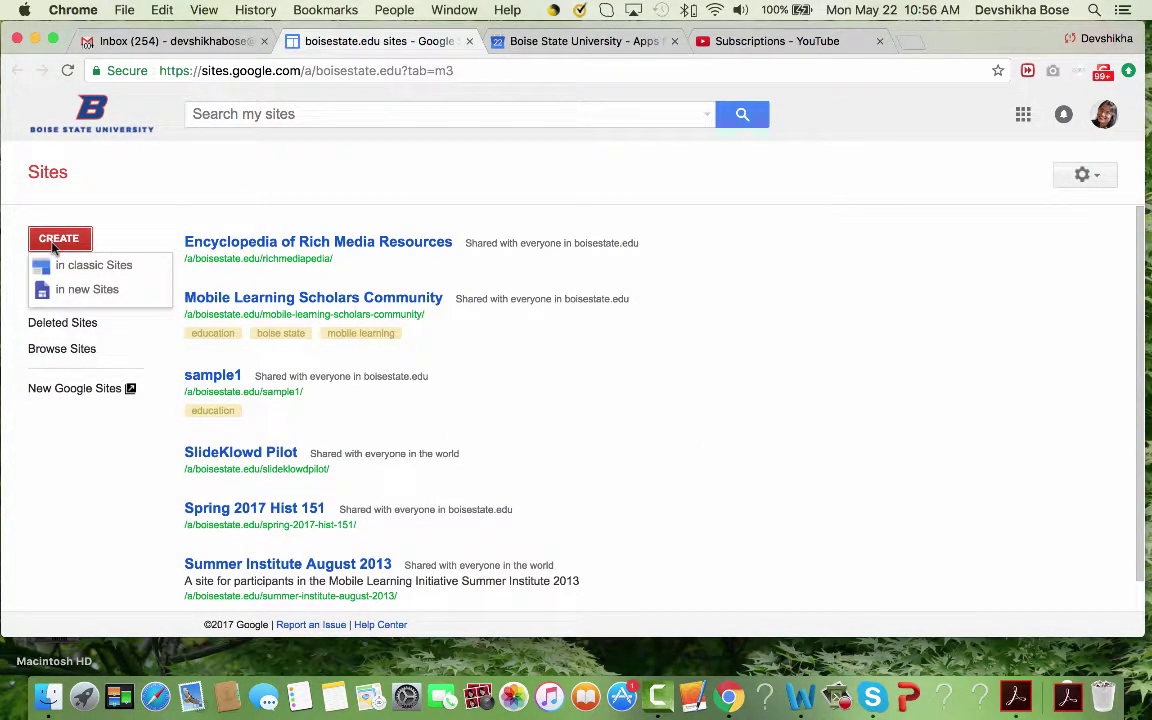
left_click(104, 268)
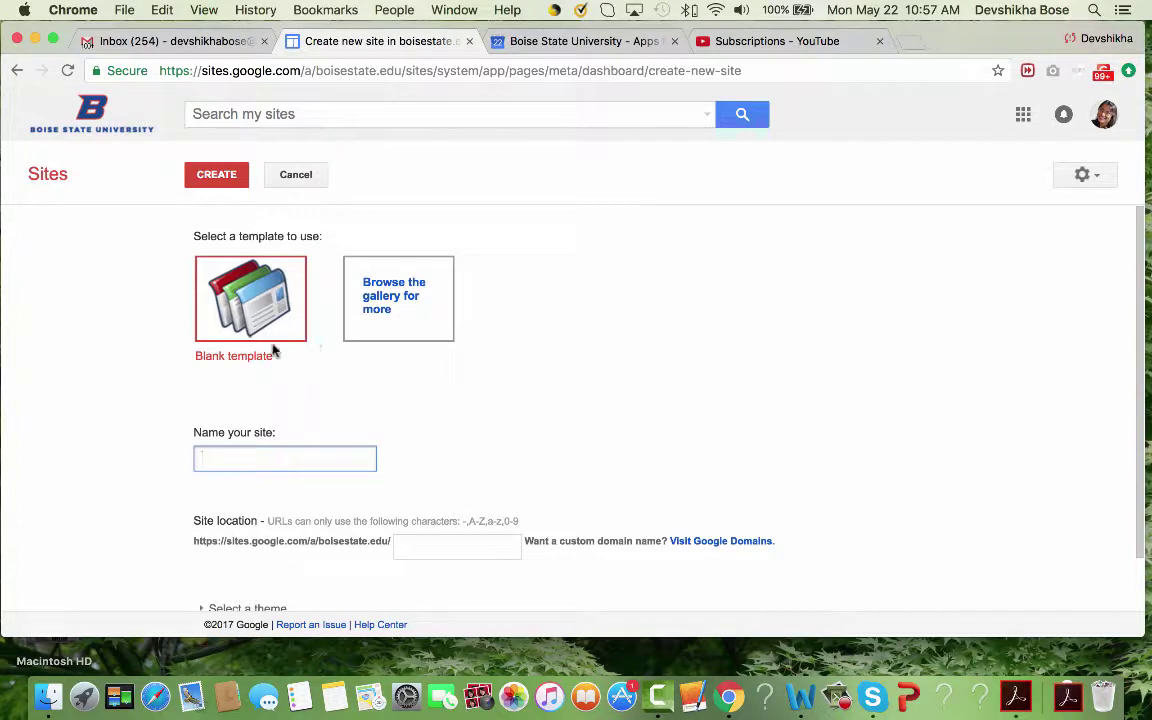
- Create the site from the blank template with the name "20th Century Art"
left_click(240, 298)
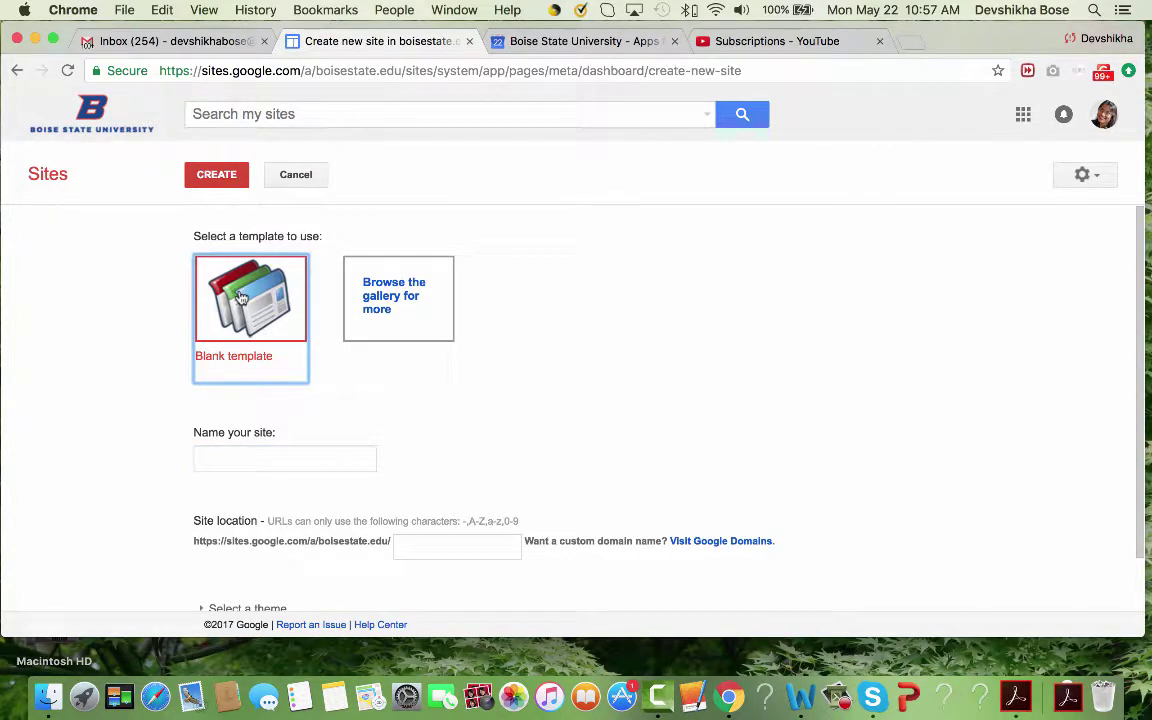
left_click(266, 460)
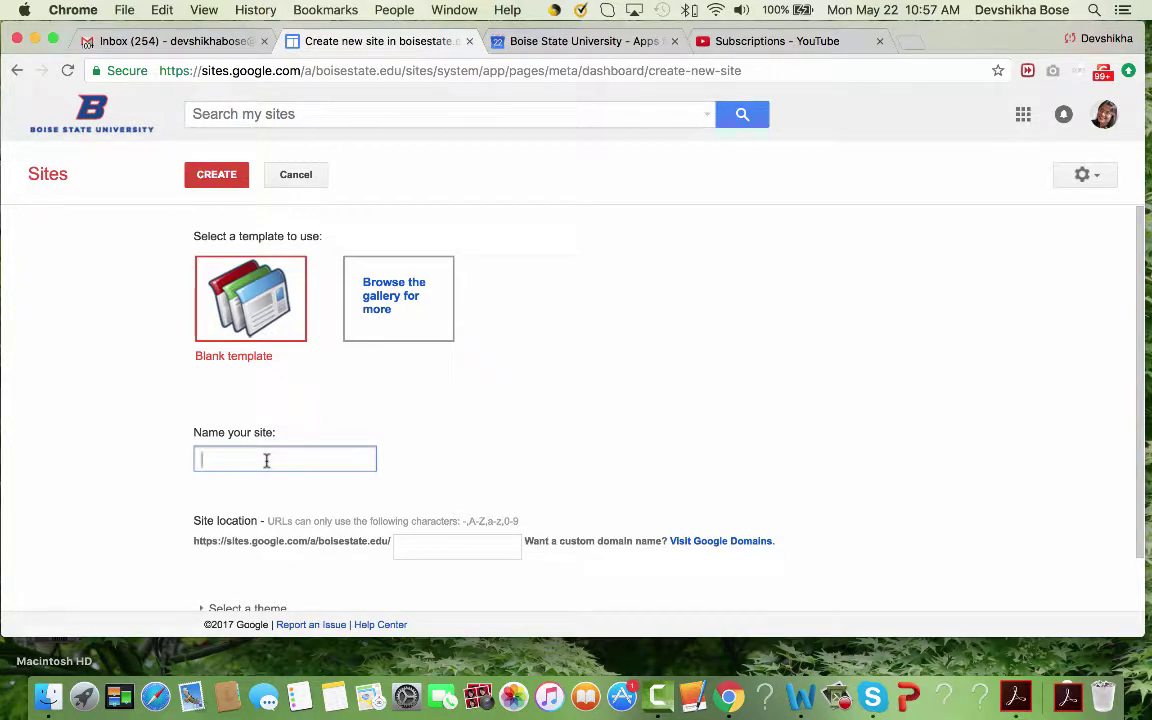
type("20y")
key("BackSpace")
type("th Century")
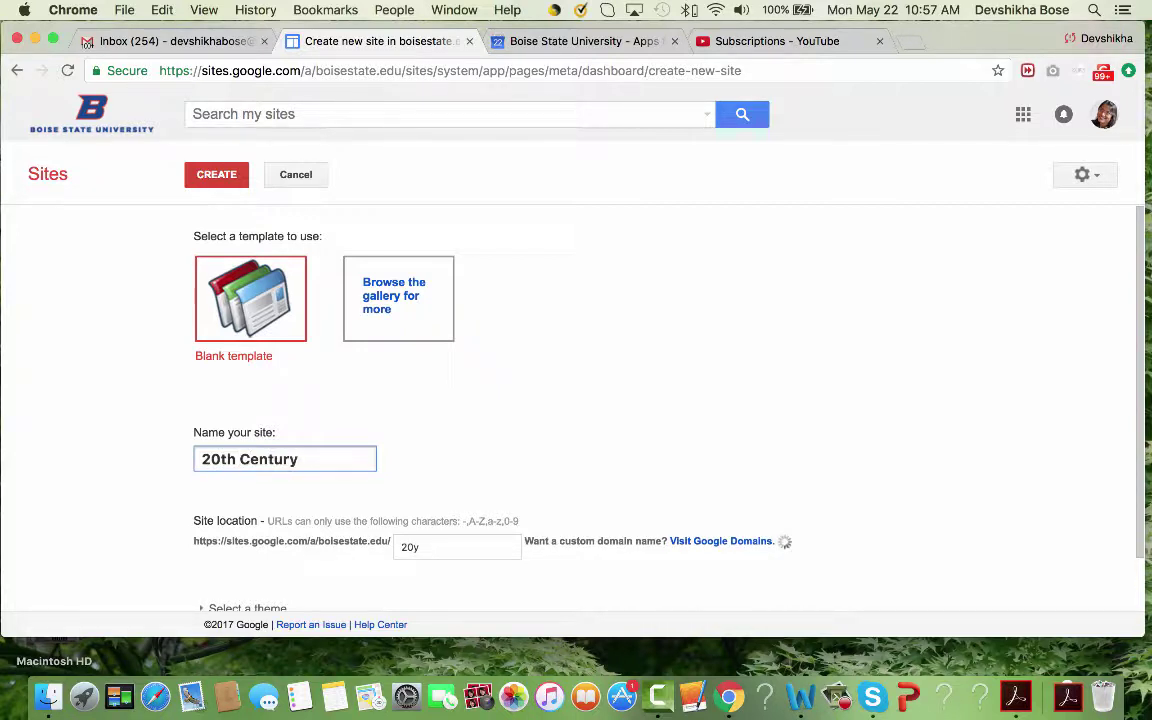
type(" His")
key("BackSpace")
key("BackSpace")
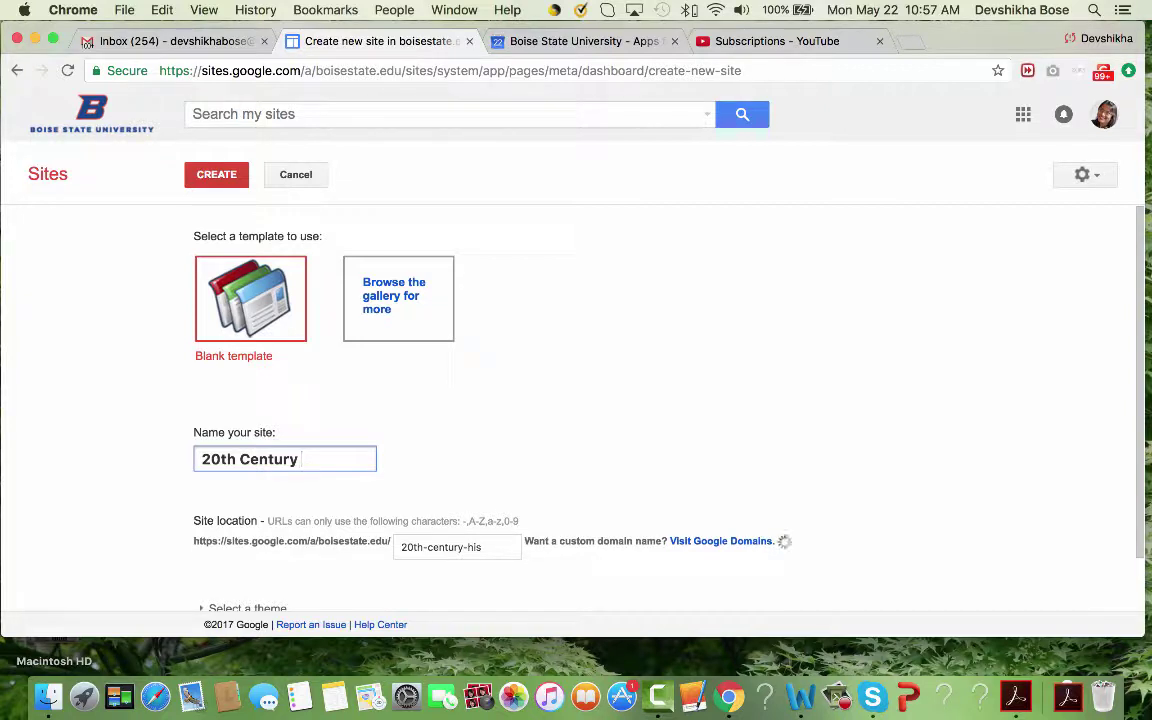
type("Art")
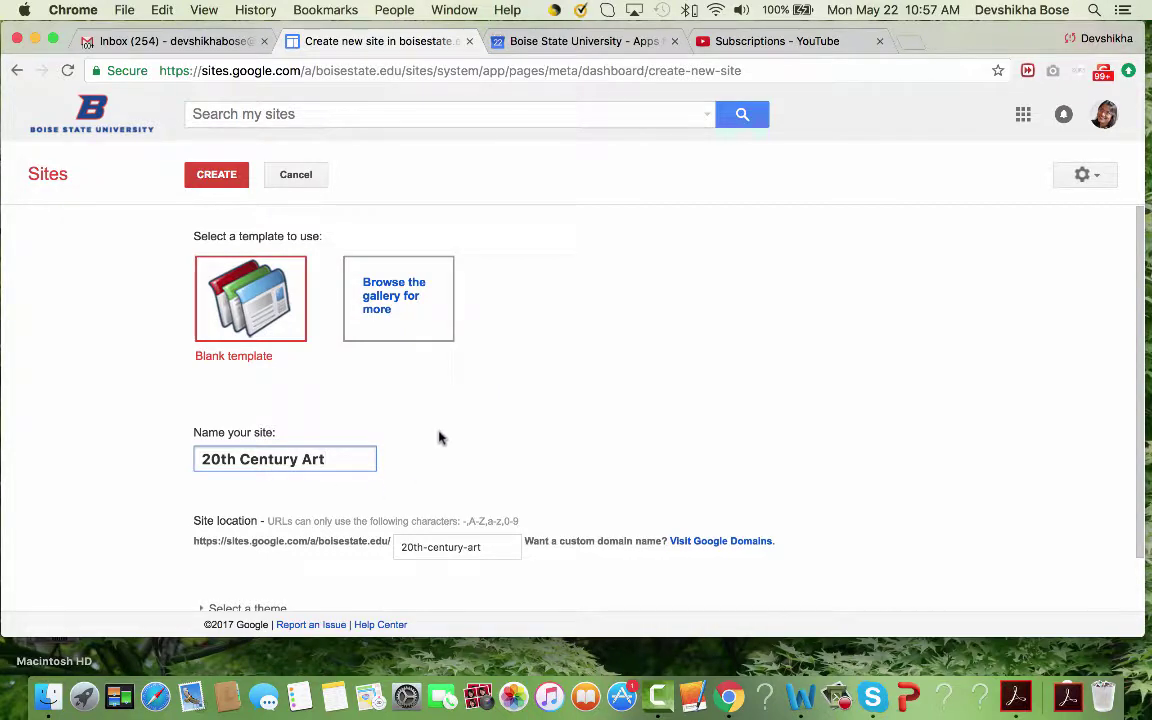
left_click(216, 176)
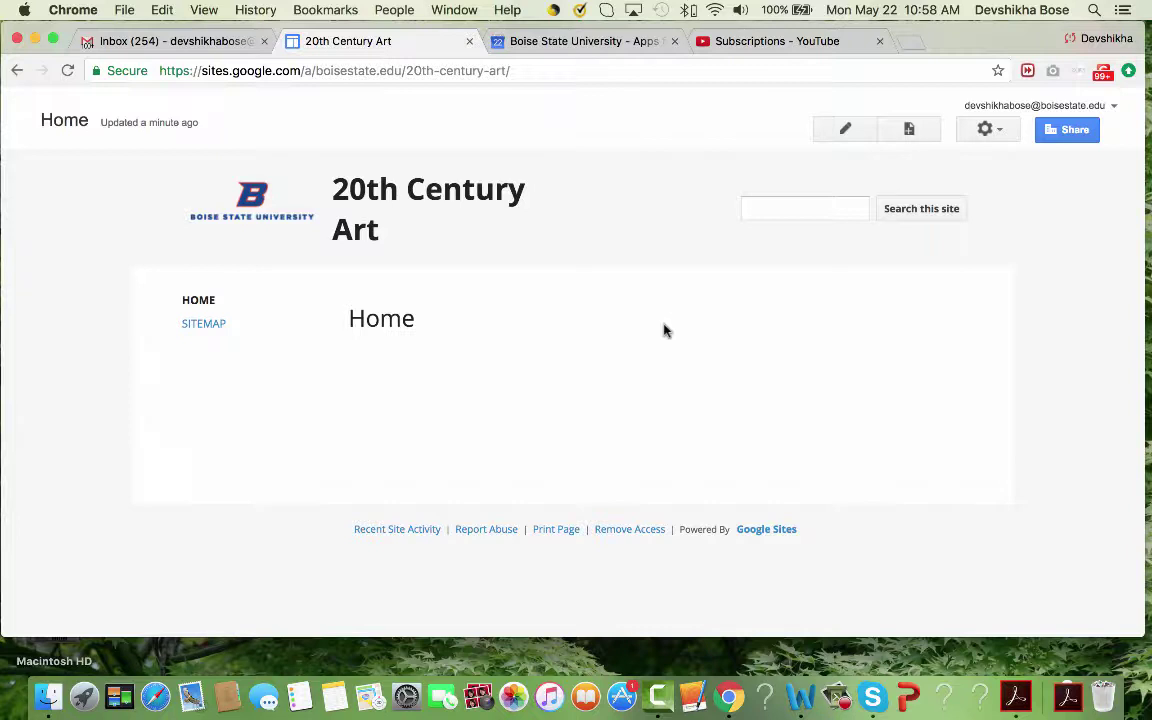
- Create a top-level web page named "Draft 1" in the site and save it
left_click(908, 128)
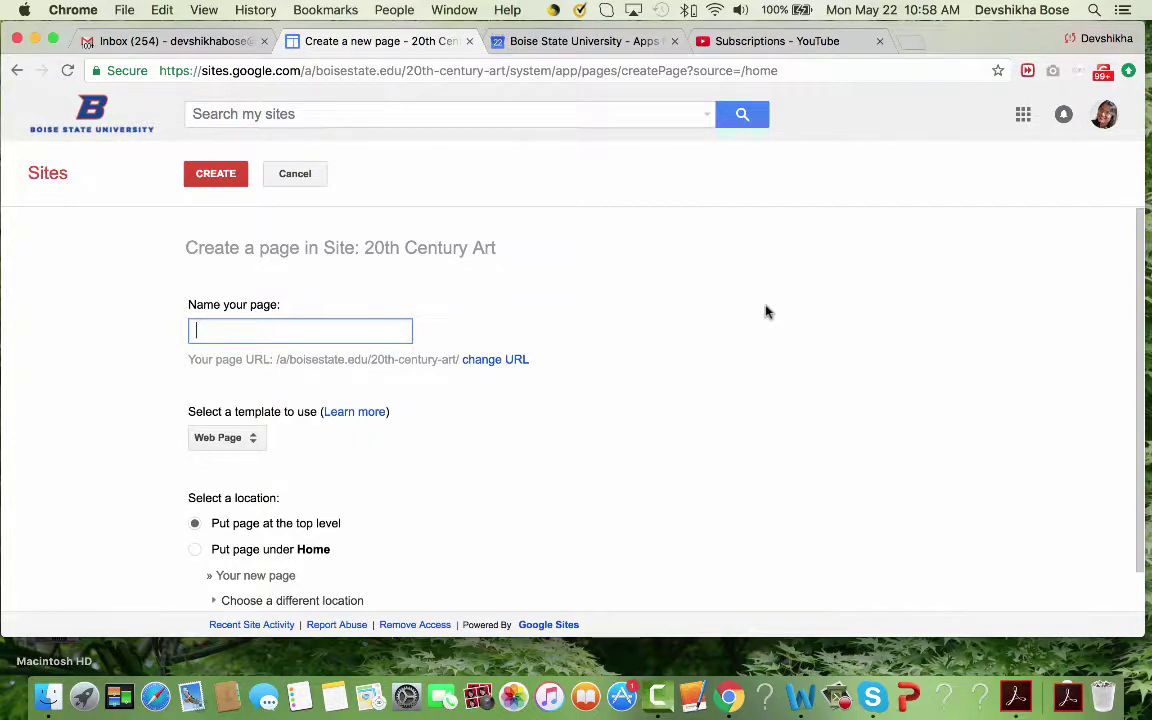
type("Dr")
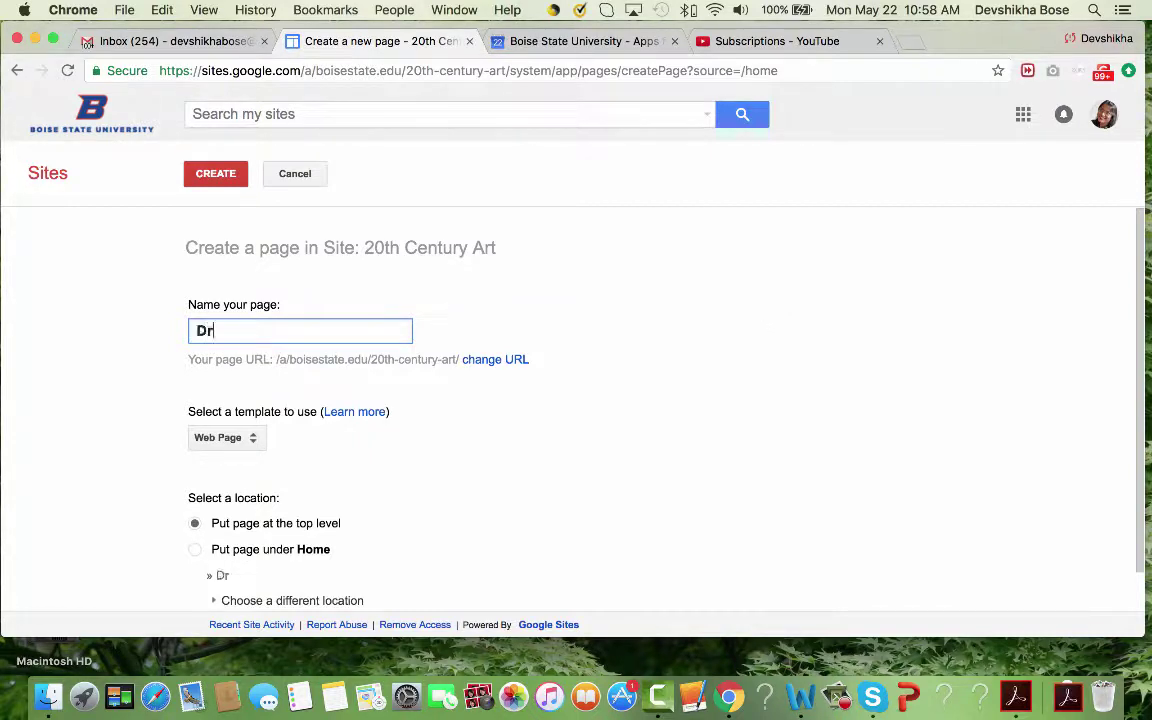
type("aft 1")
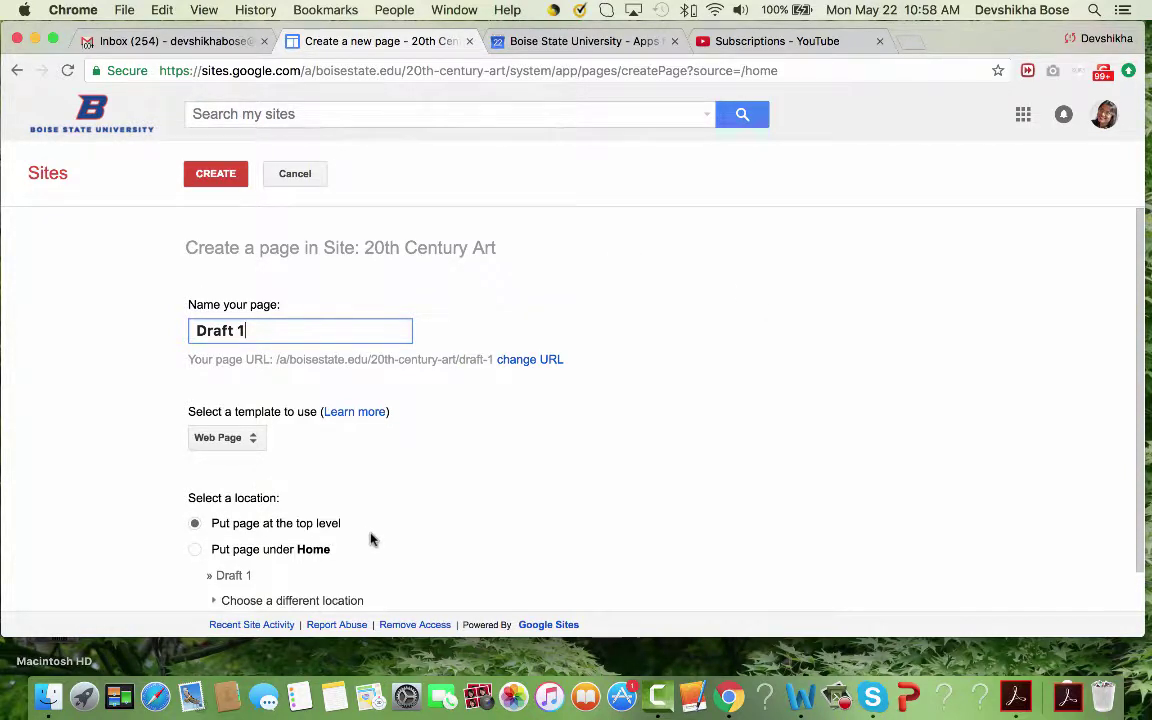
left_click(208, 177)
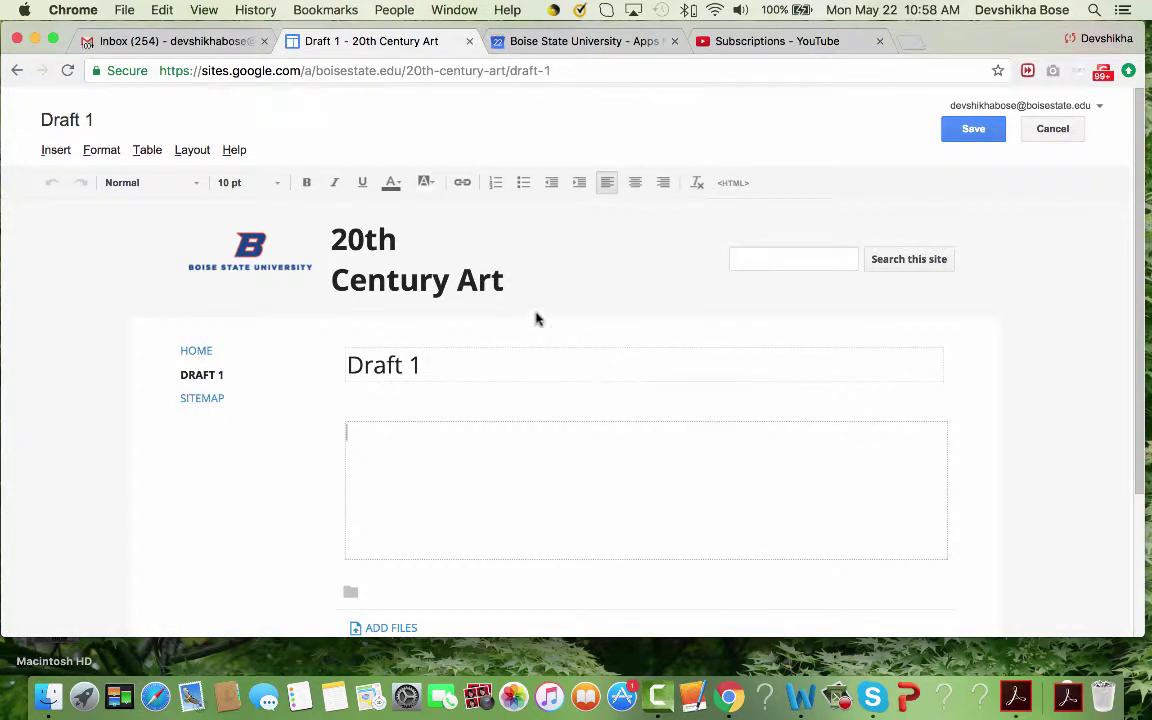
left_click(968, 134)
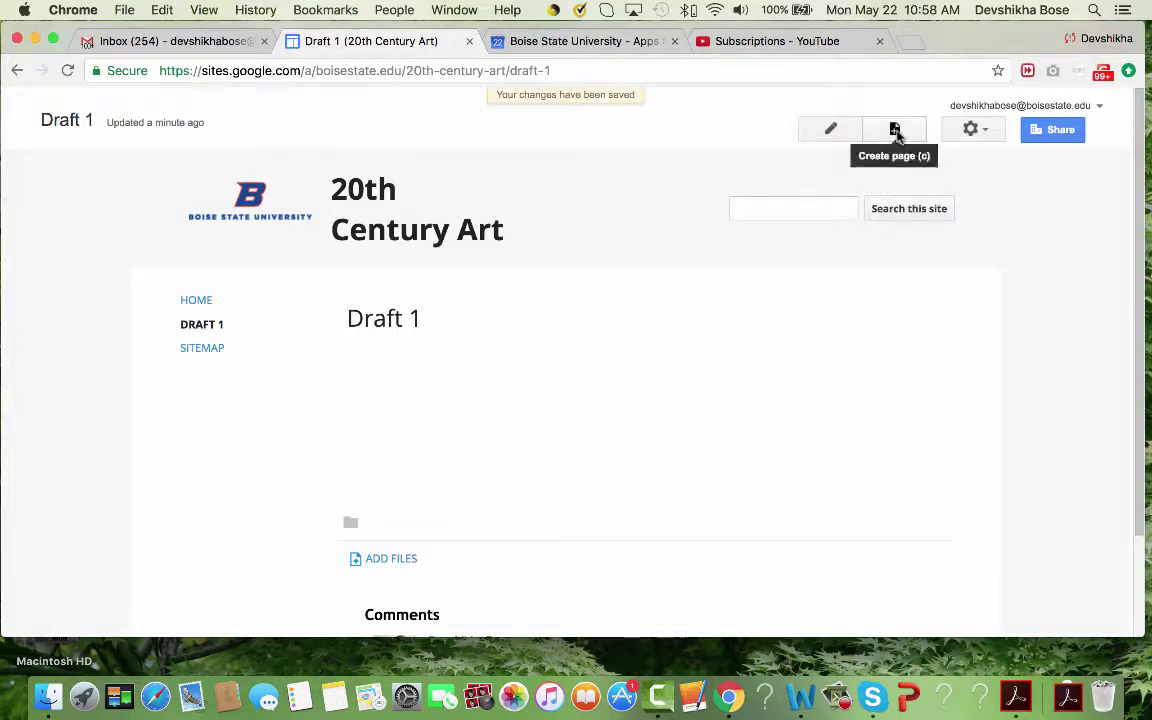
- Create a top-level web page named "Draft 2" in the site and save it
left_click(895, 131)
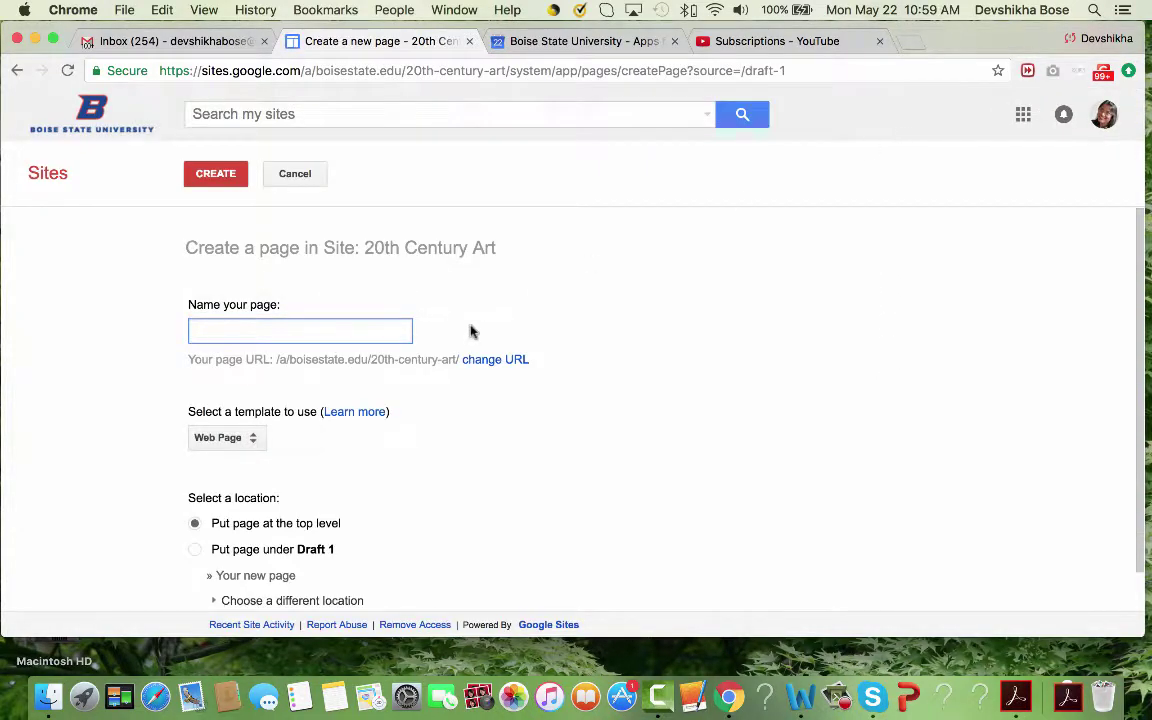
type("Draft 2")
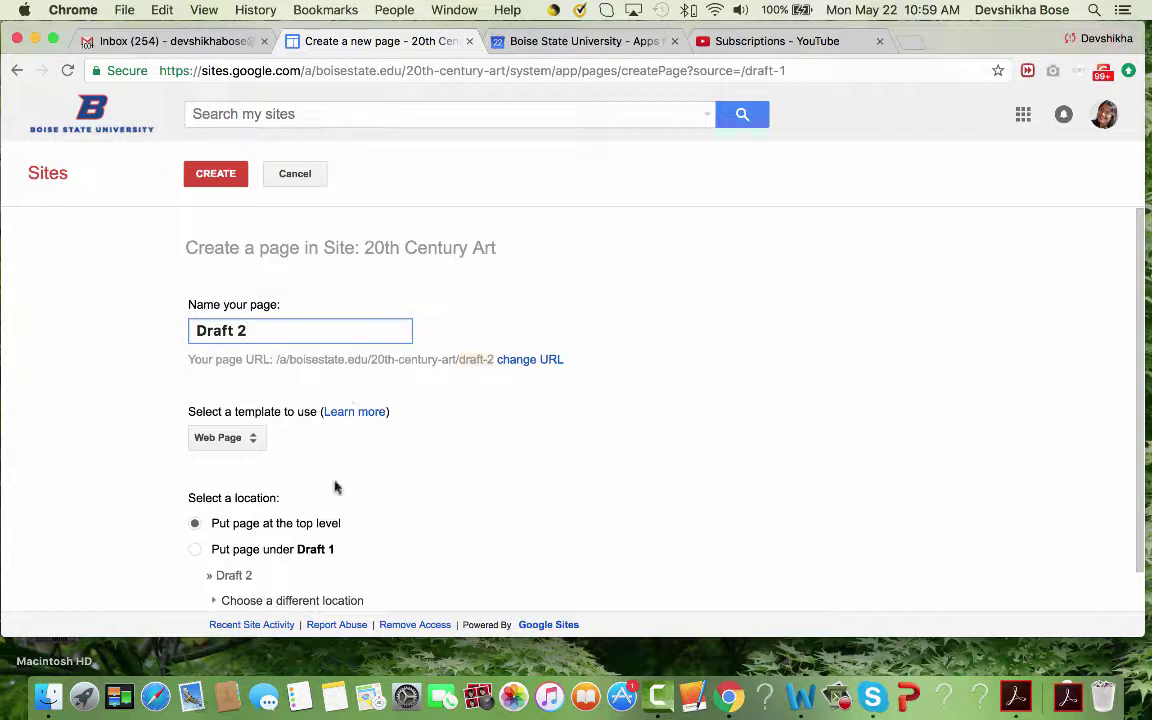
left_click(209, 176)
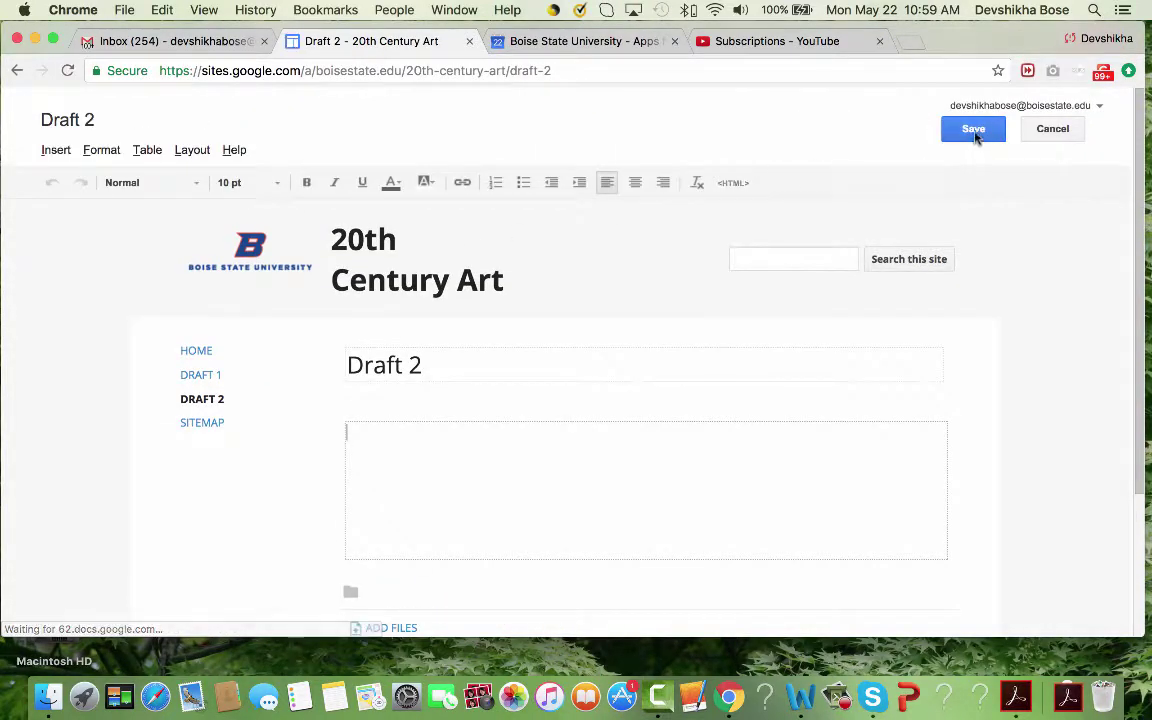
left_click(976, 134)
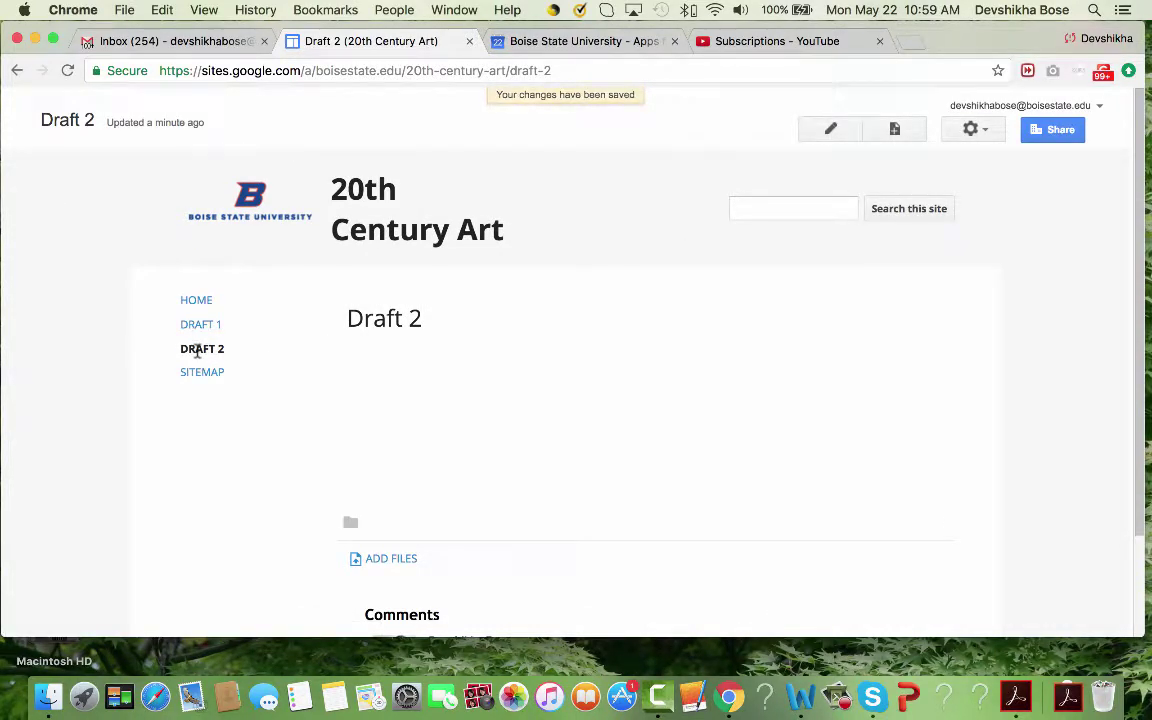
- Post the comment "write a comment" on the Draft 1 page
left_click(204, 328)
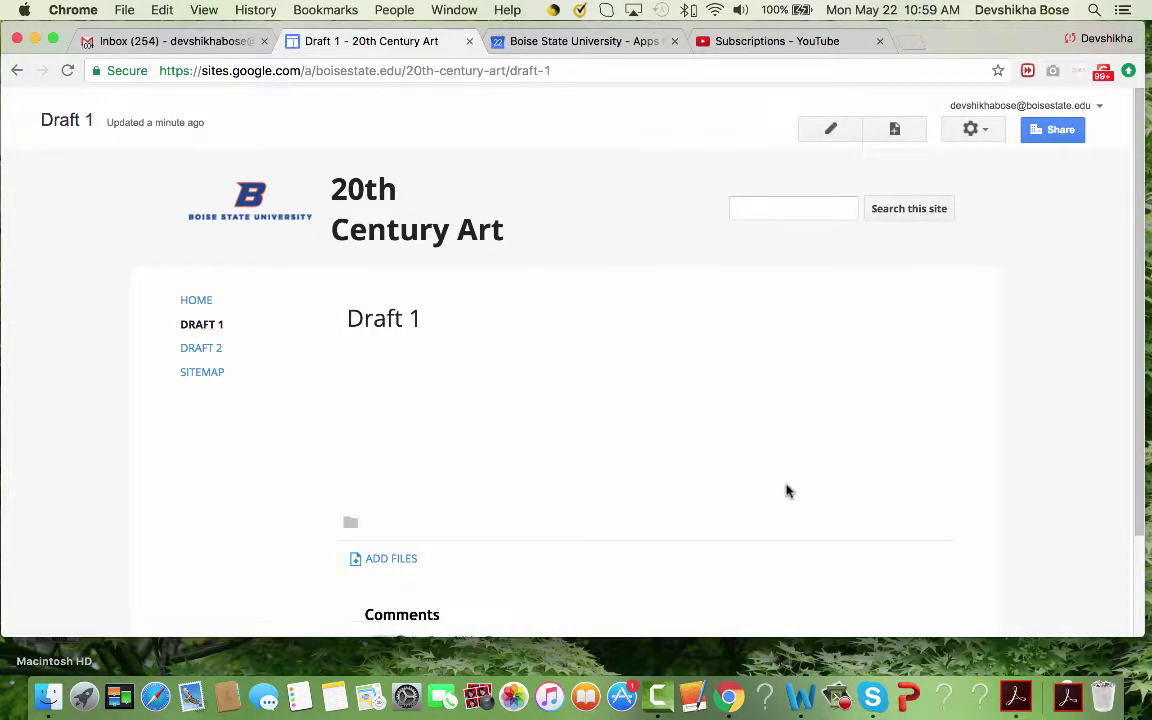
scroll(755, 494, "down", 3)
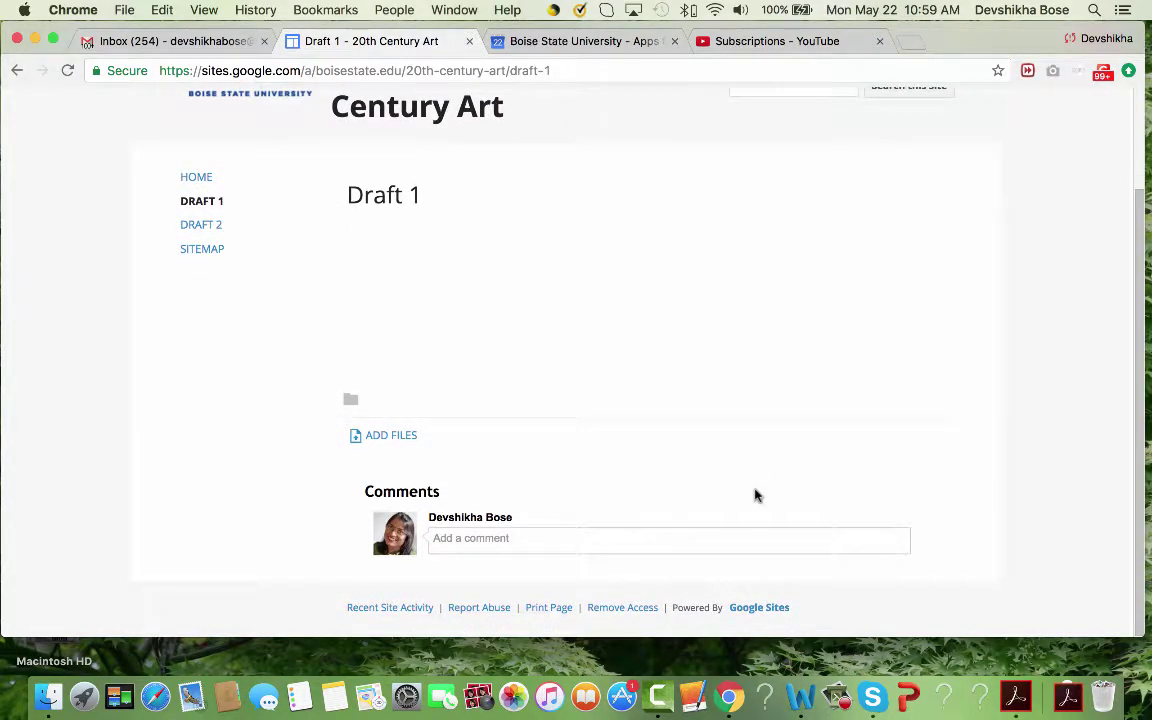
scroll(755, 494, "up", 2)
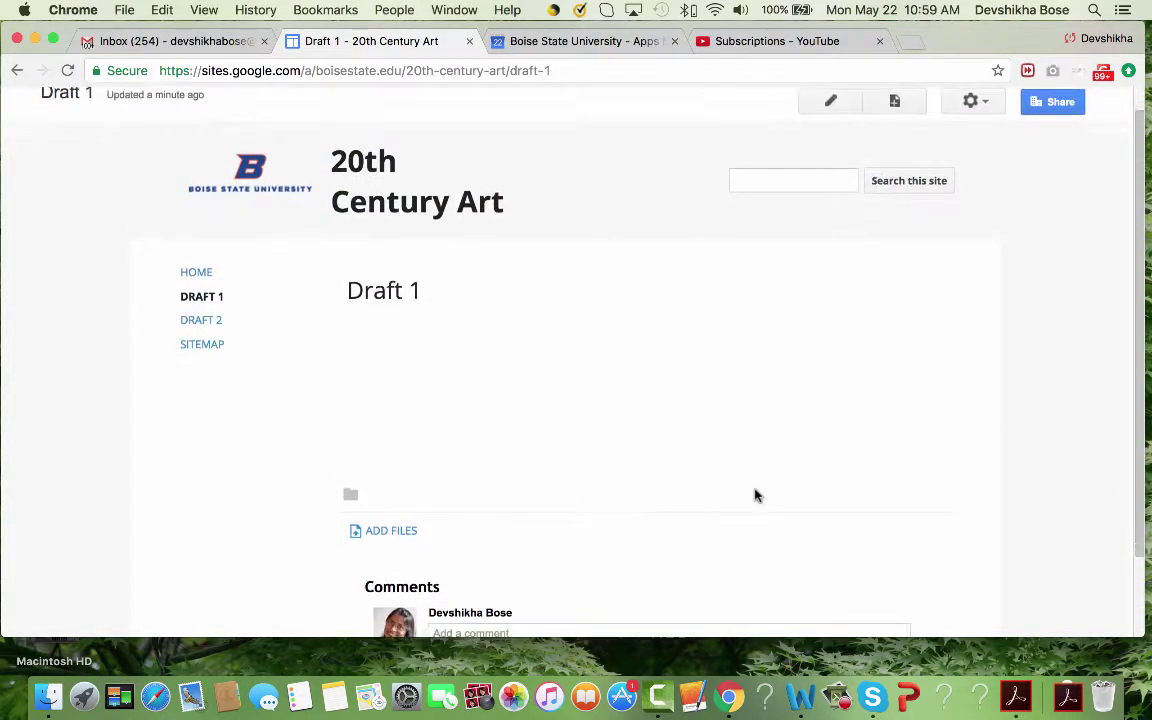
scroll(755, 494, "down", 2)
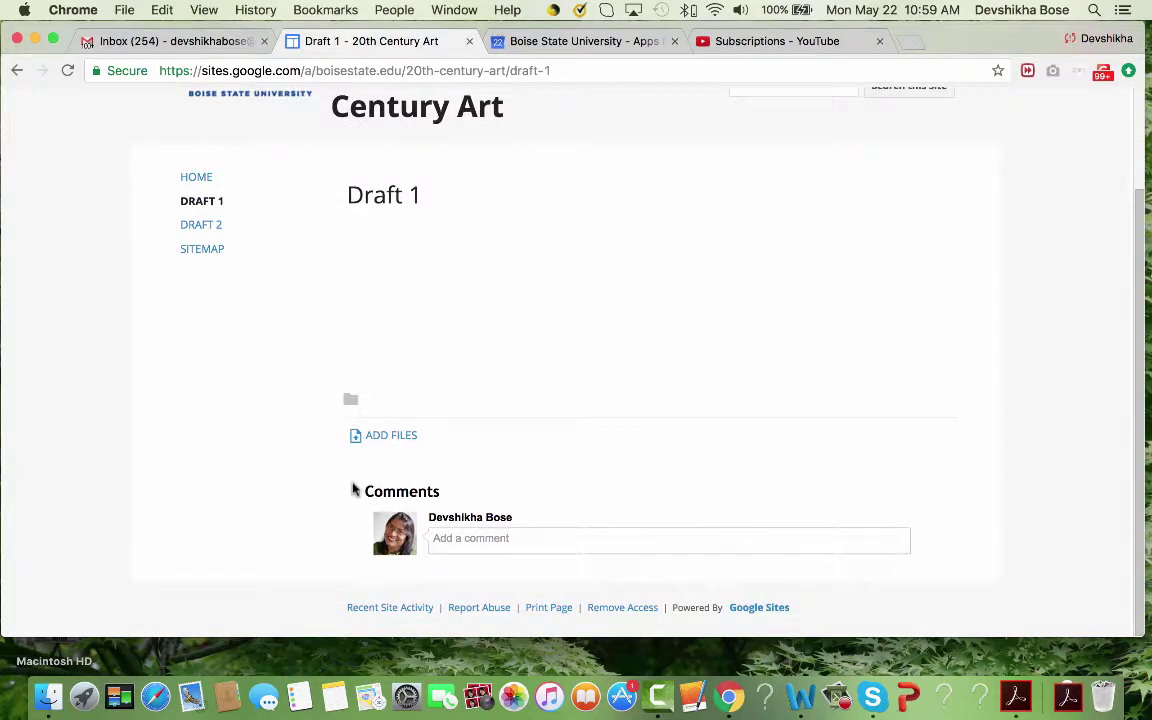
left_click(438, 544)
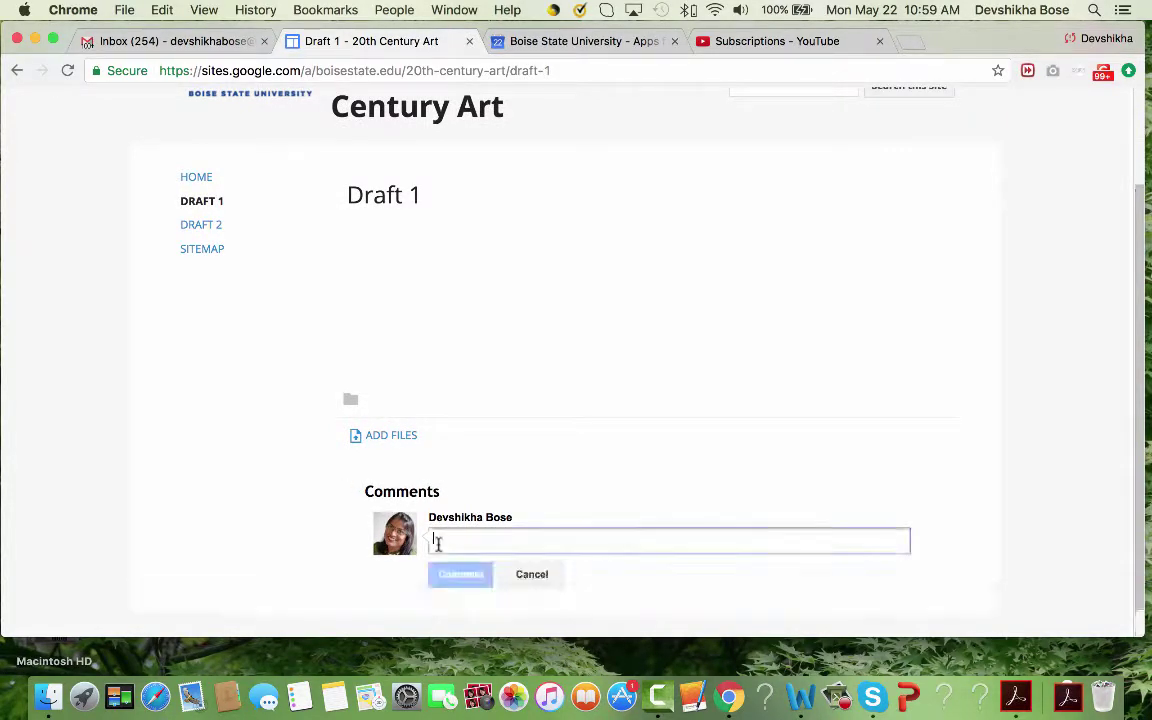
type("writ")
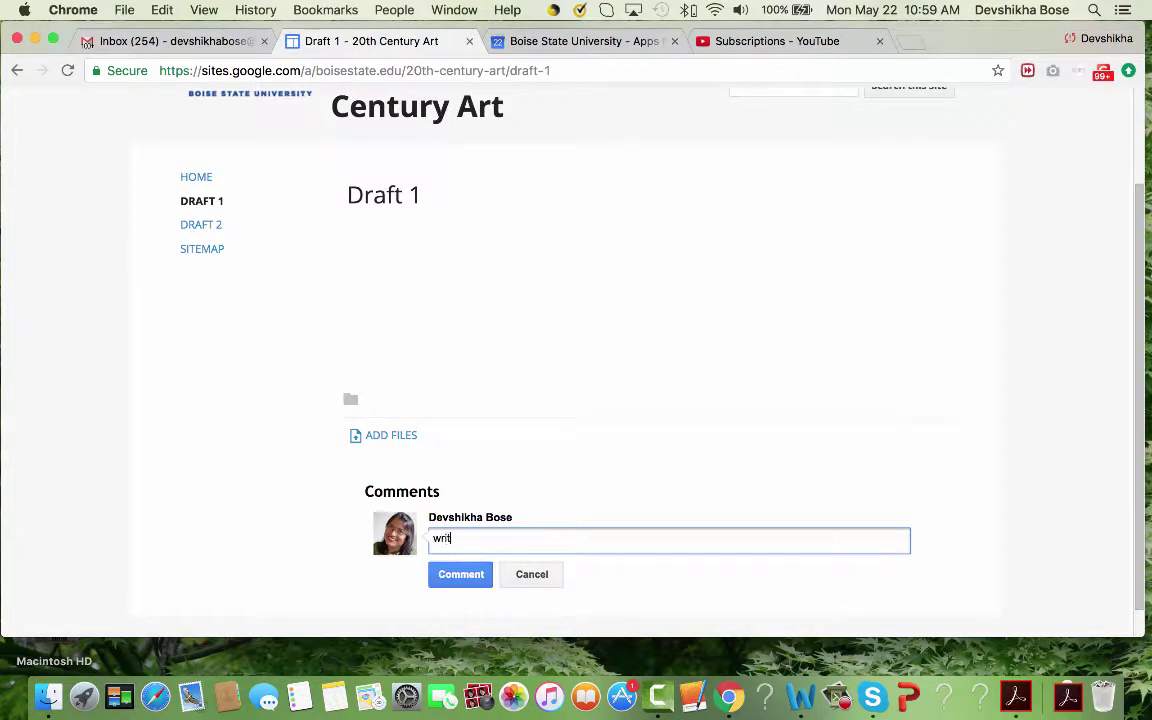
type("e a comment")
left_click(457, 574)
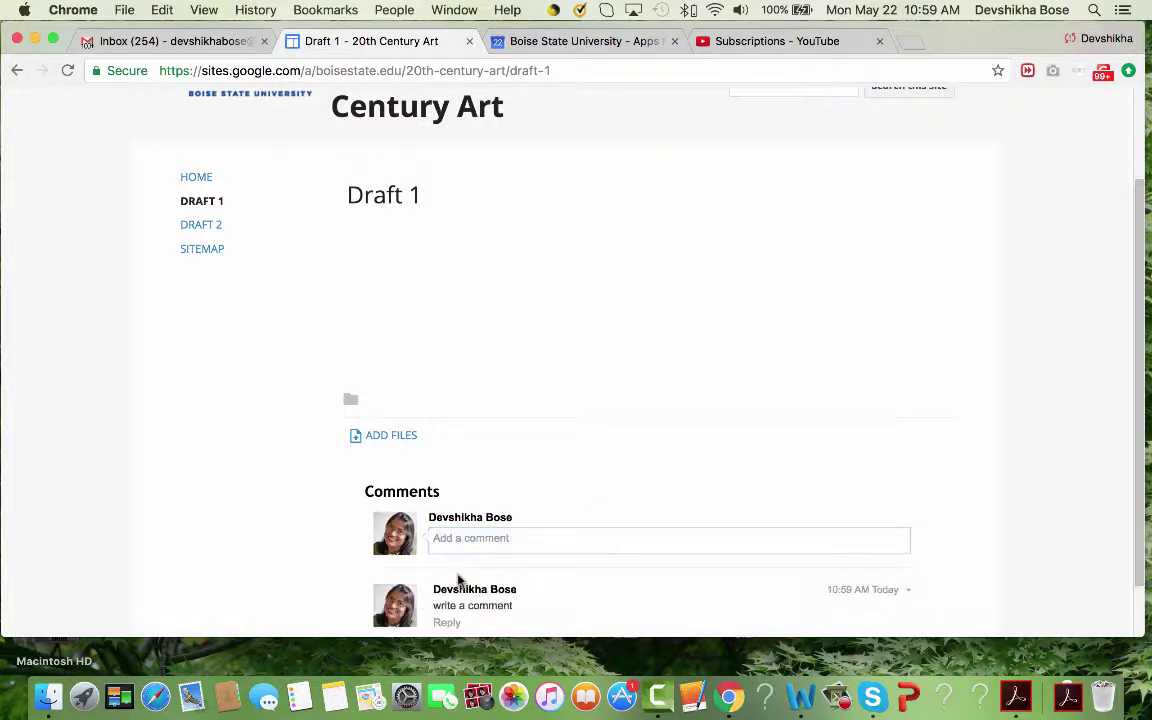
scroll(548, 620, "down", 2)
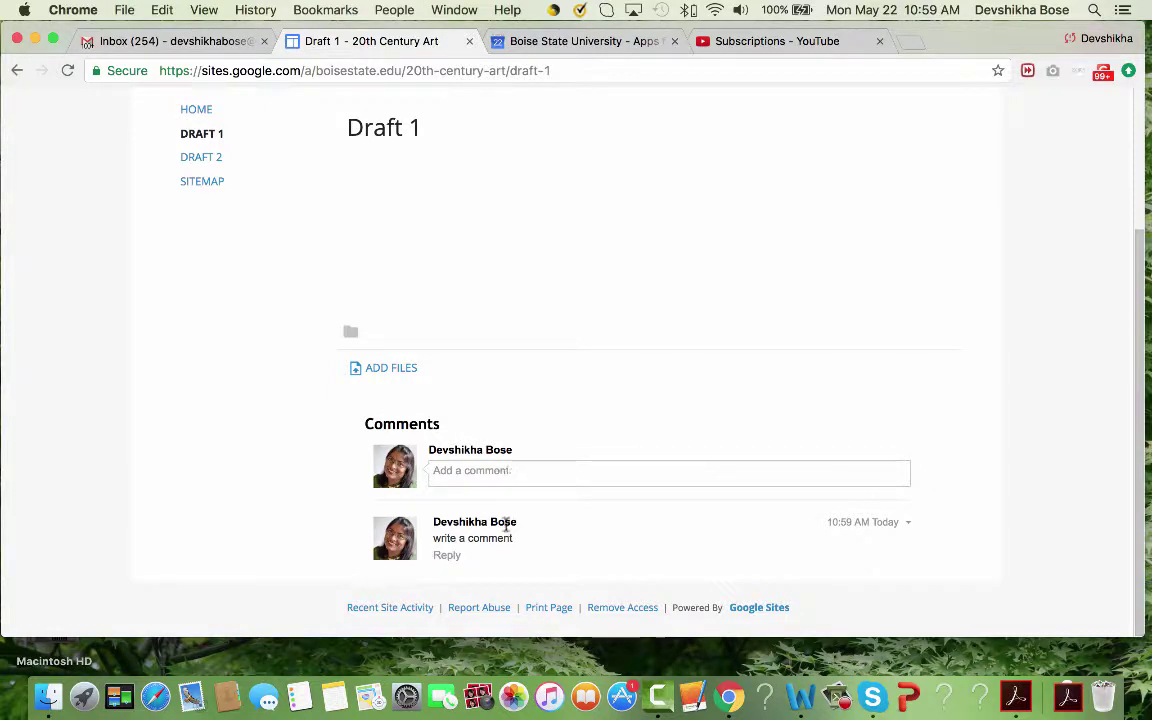
scroll(631, 355, "up", 1)
scroll(631, 355, "up", 3)
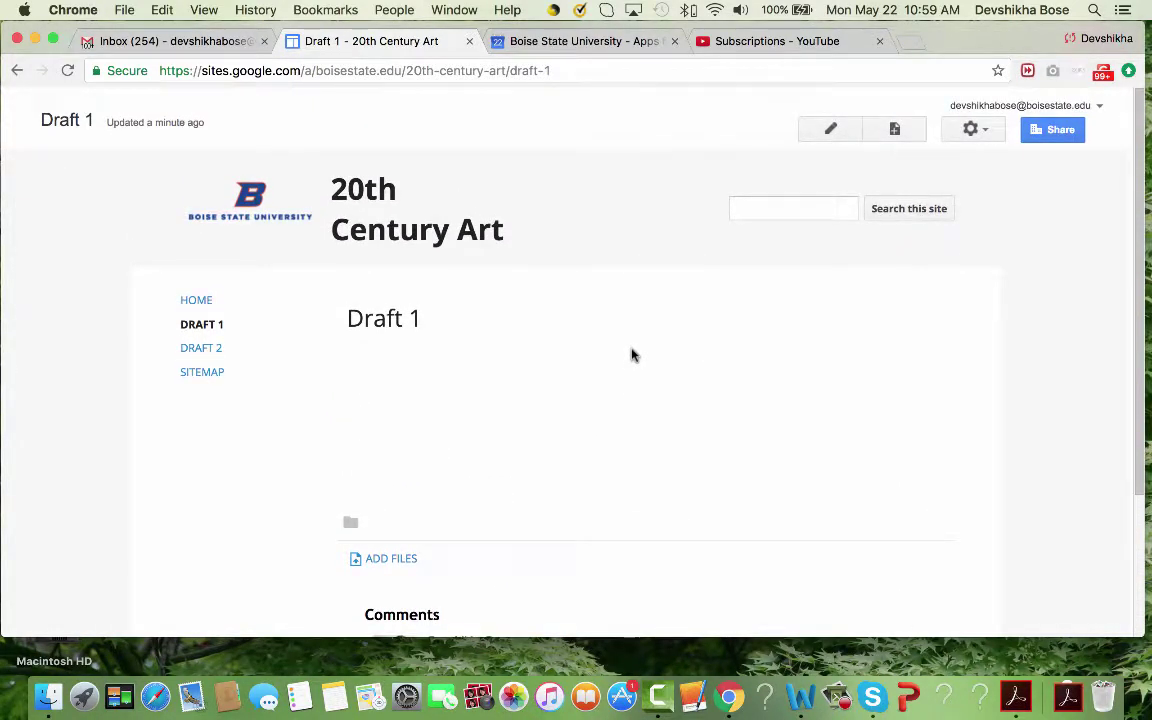
scroll(631, 355, "down", 4)
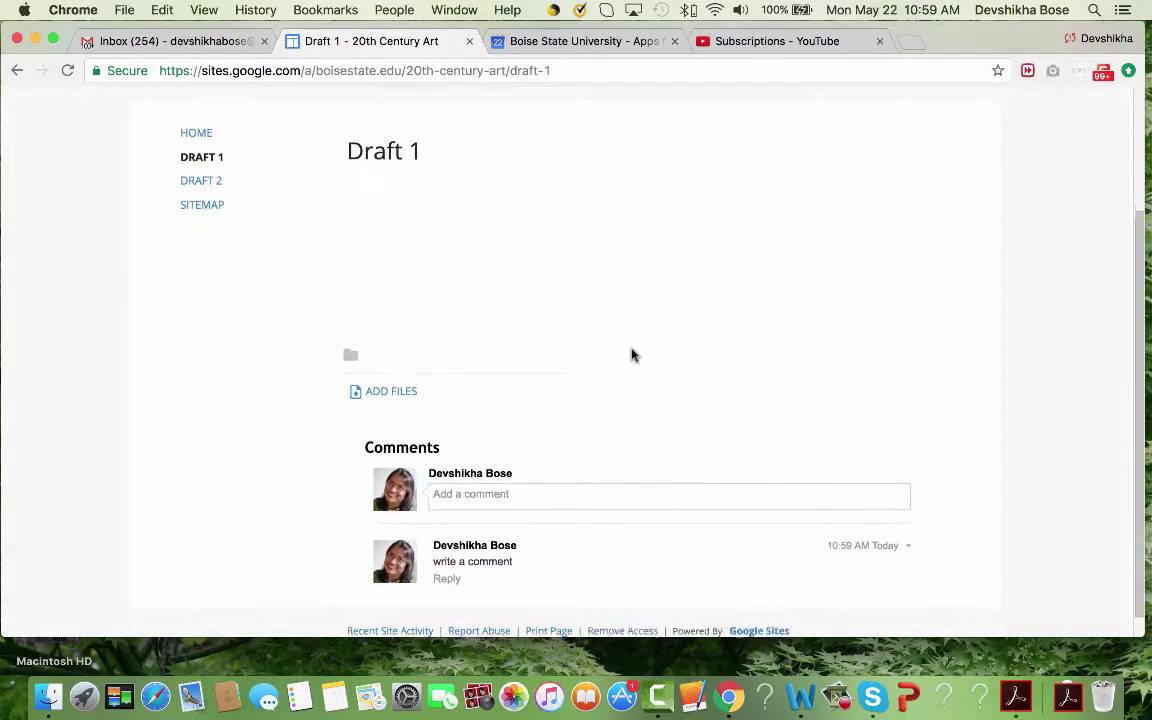
scroll(631, 355, "up", 4)
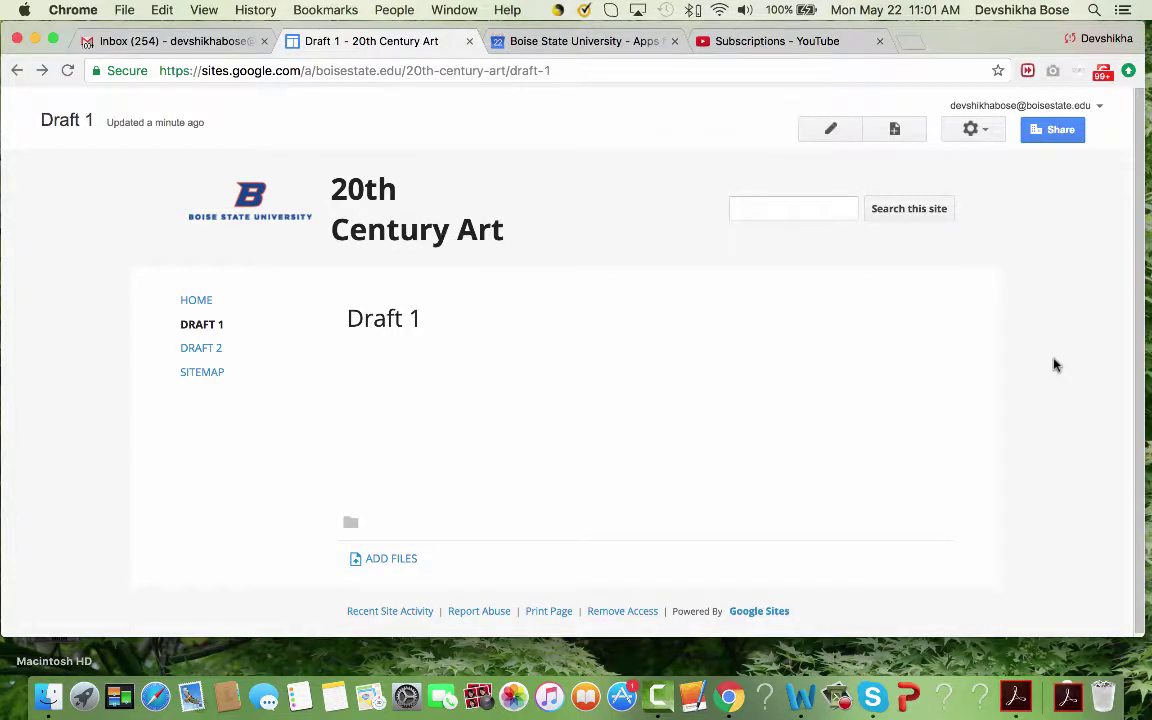
- Allow comments in the Draft 1 page settings, save them, and check the page's comments area
scroll(1055, 365, "down", 1)
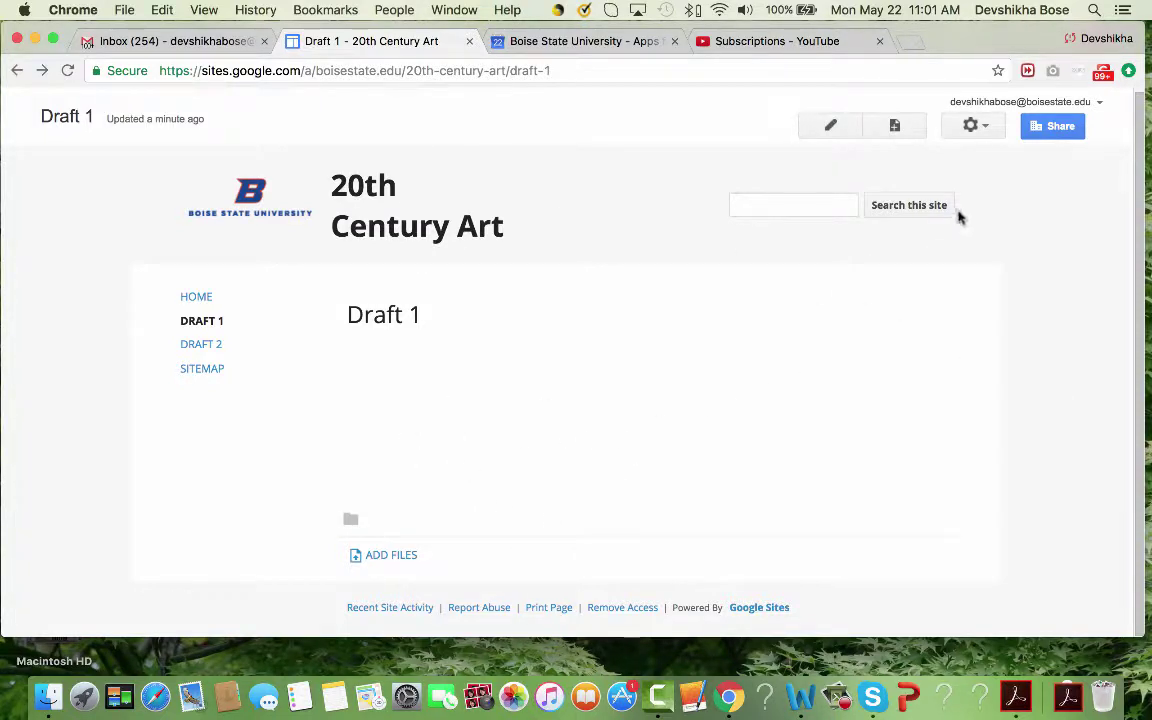
left_click(988, 126)
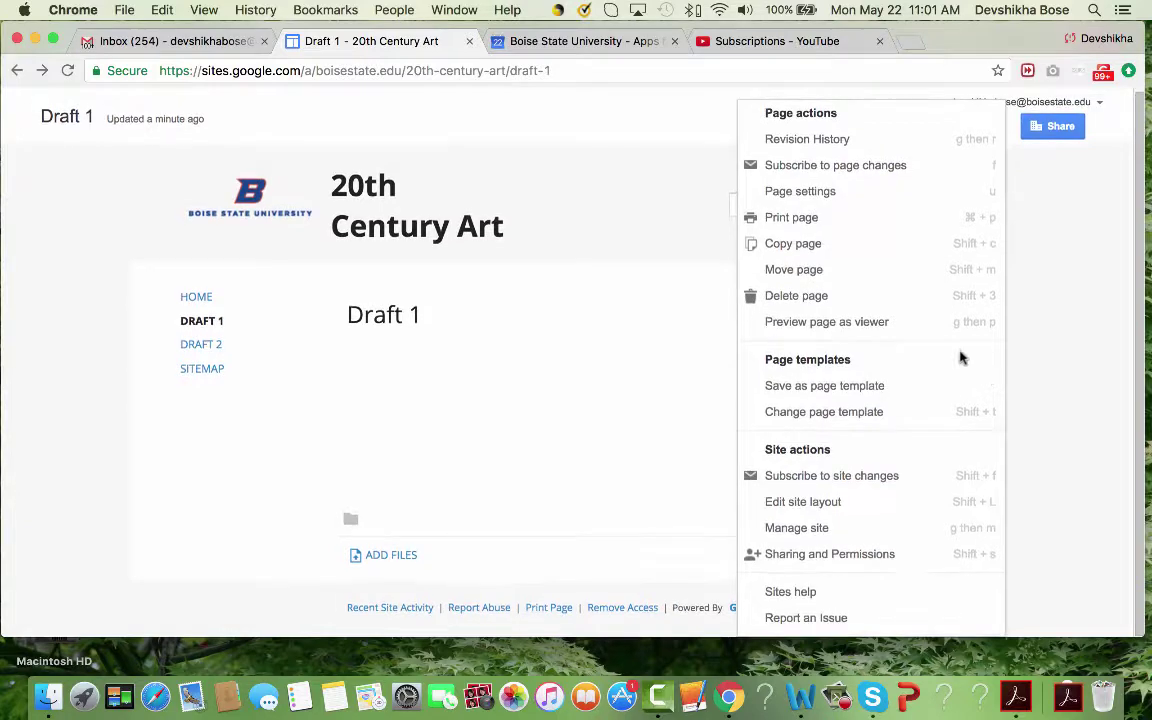
left_click(859, 195)
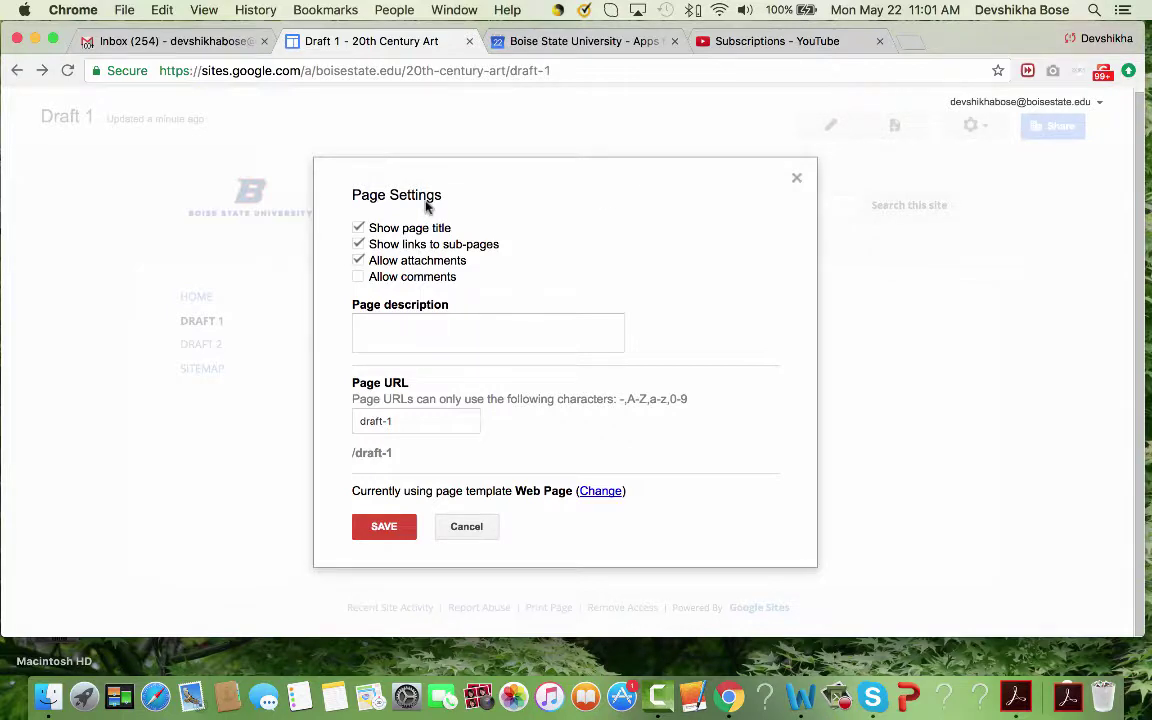
left_click(358, 278)
left_click(385, 528)
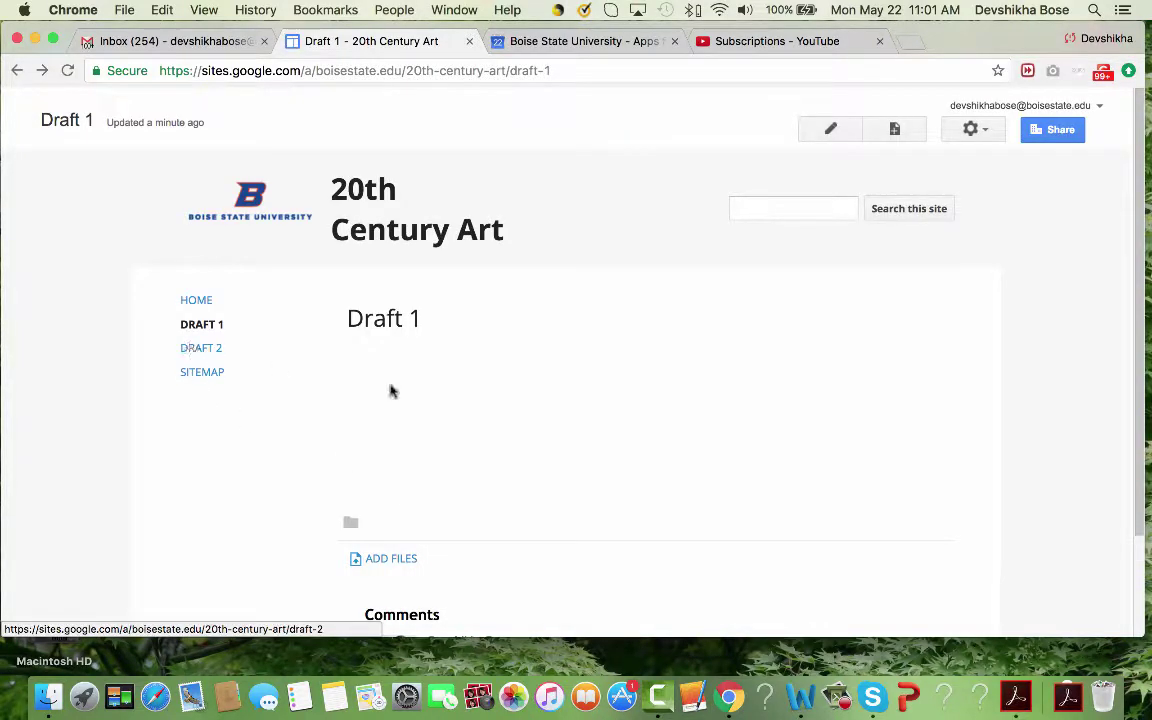
scroll(713, 477, "down", 3)
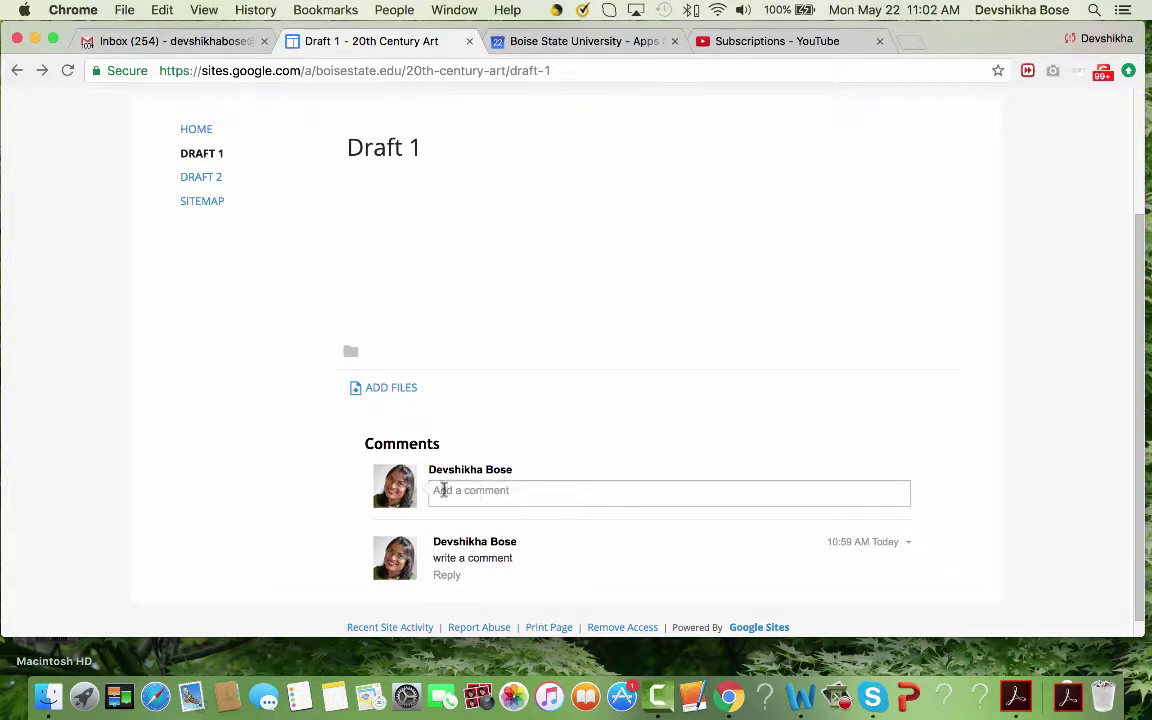
- Open the Draft 2 page and check its comments area
scroll(450, 490, "up", 3)
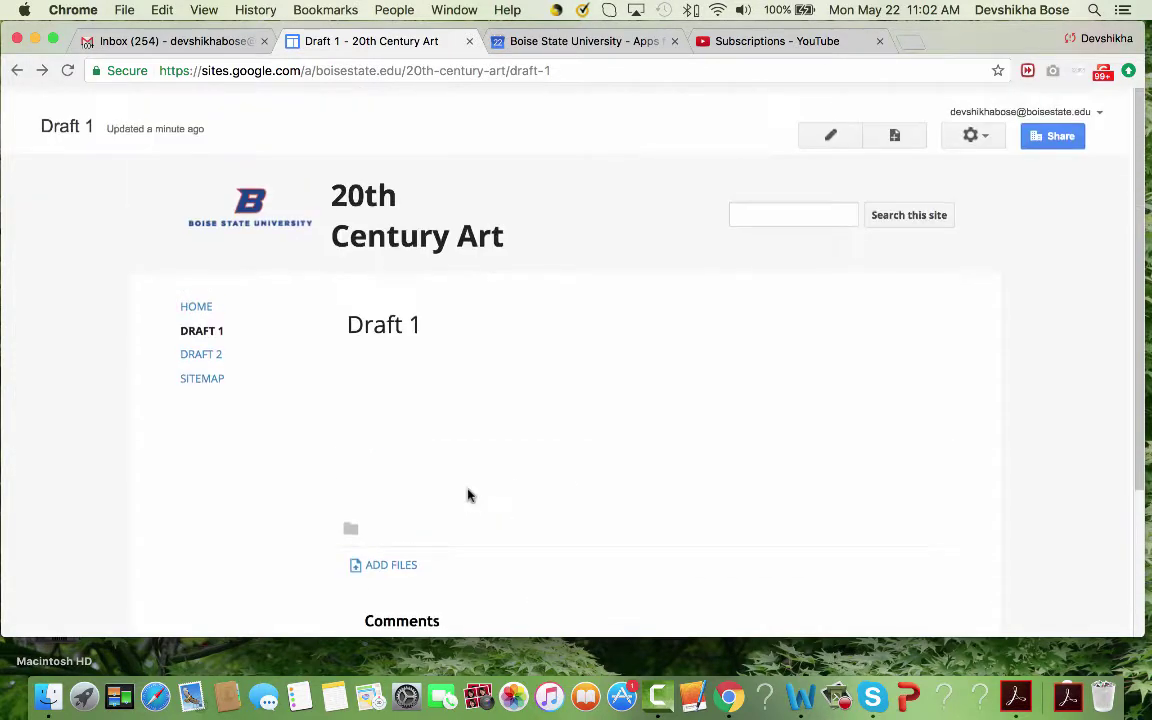
left_click(201, 349)
scroll(443, 346, "down", 3)
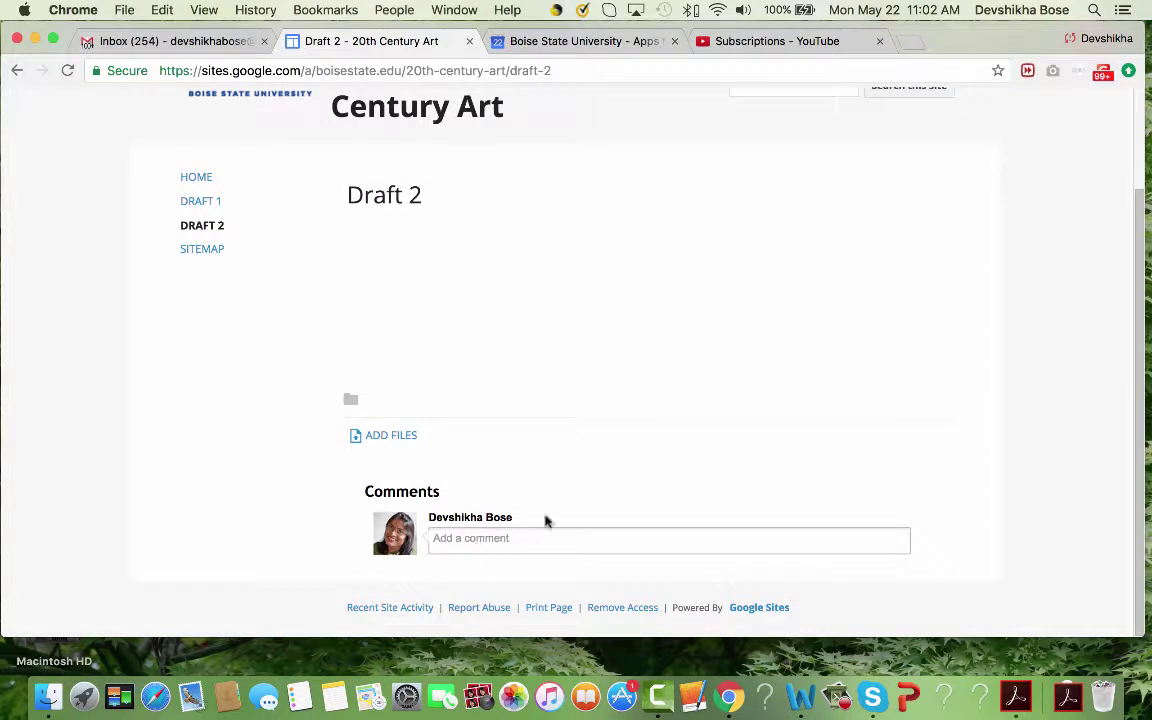
- Open the site's sharing permissions, review the access options, and save access as On - Boise State University - Apps for Employees with Can edit
scroll(612, 326, "up", 3)
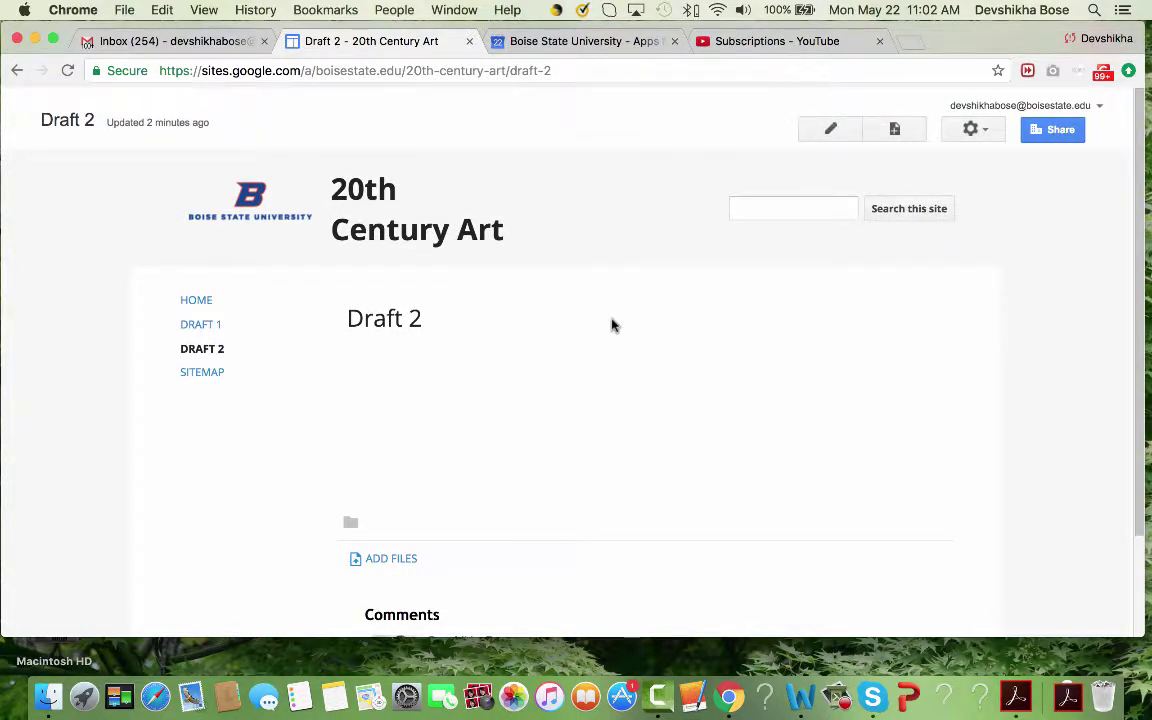
left_click(1040, 131)
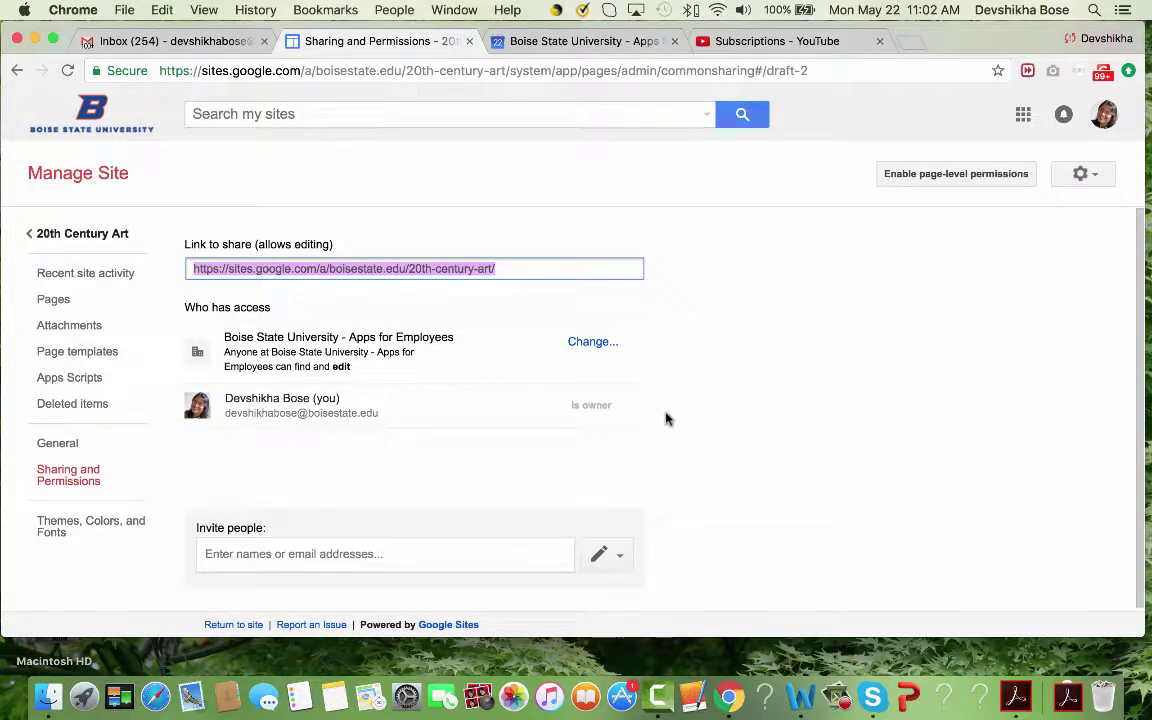
left_click(587, 345)
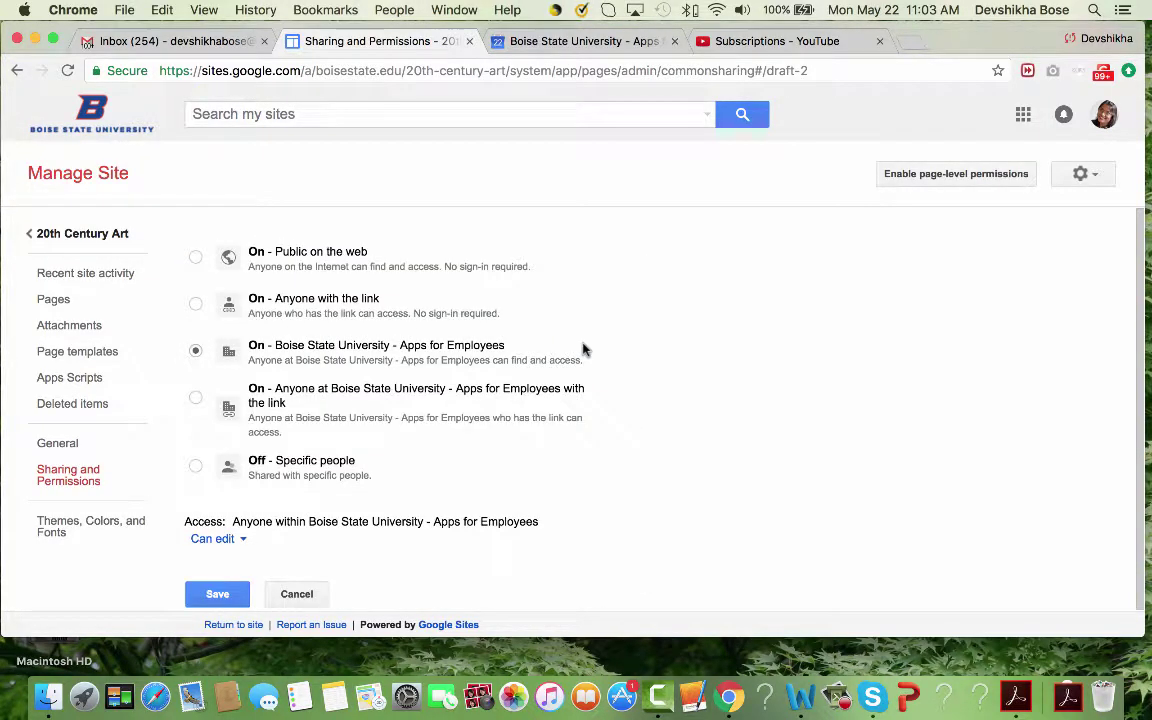
scroll(522, 476, "down", 1)
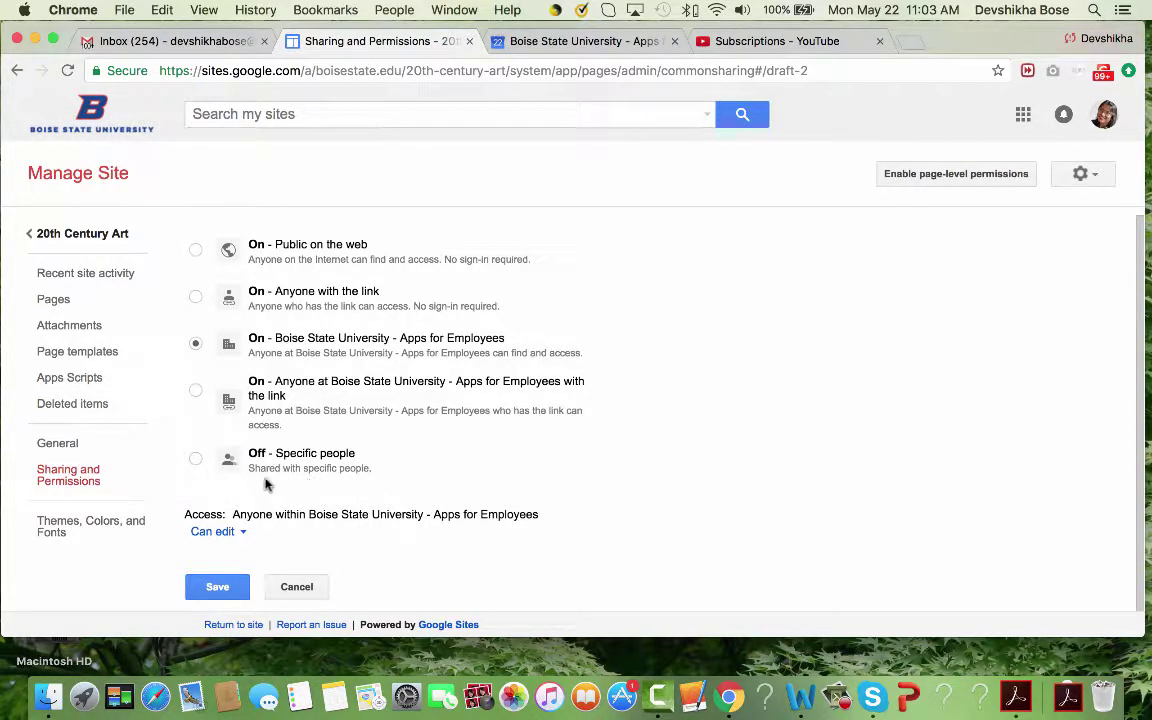
left_click(226, 588)
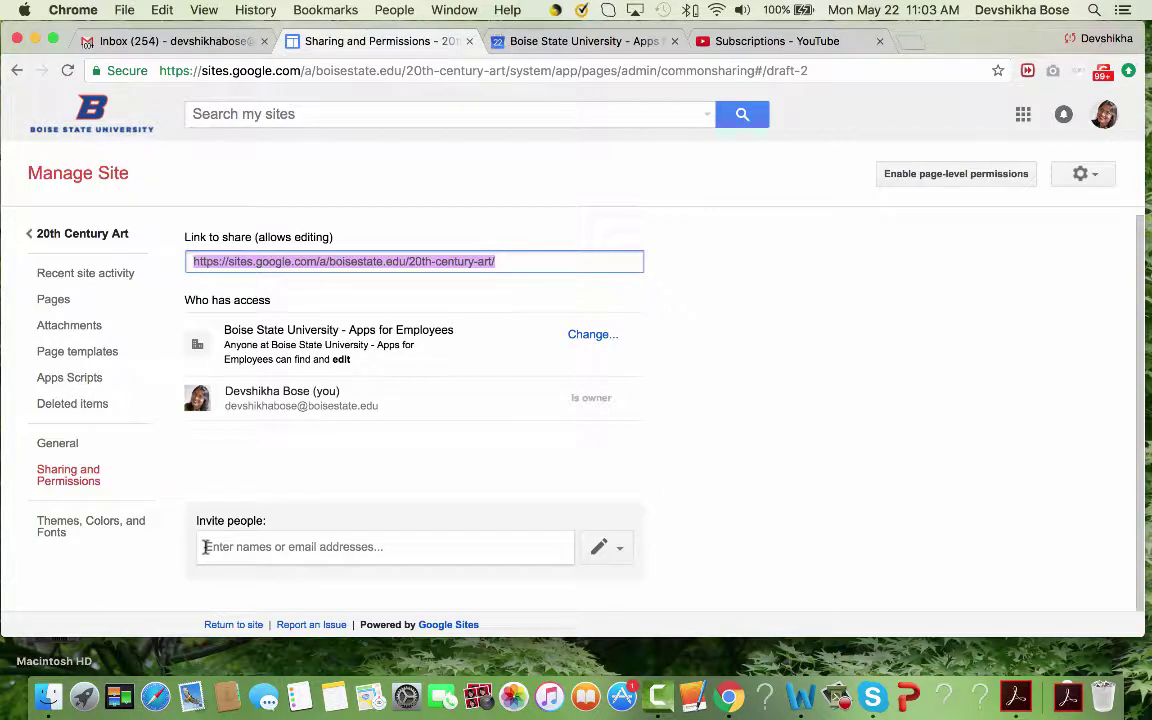
- Open the people invitation form in the site's sharing permissions
left_click(204, 547)
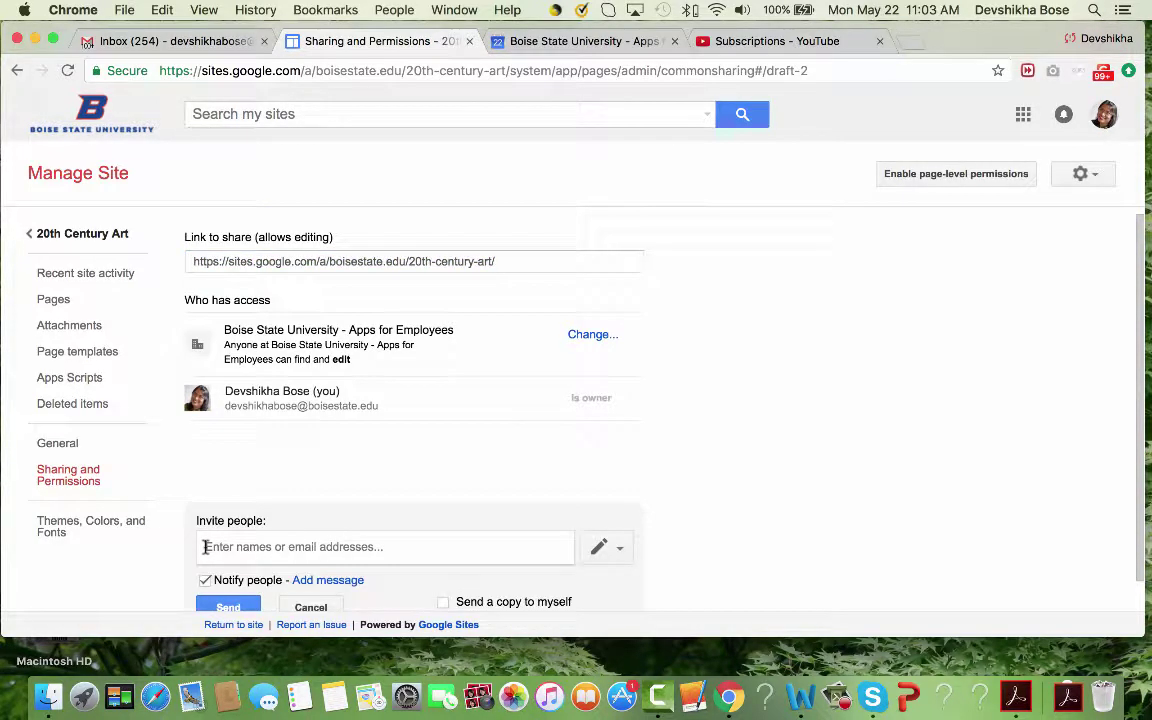
scroll(363, 507, "down", 1)
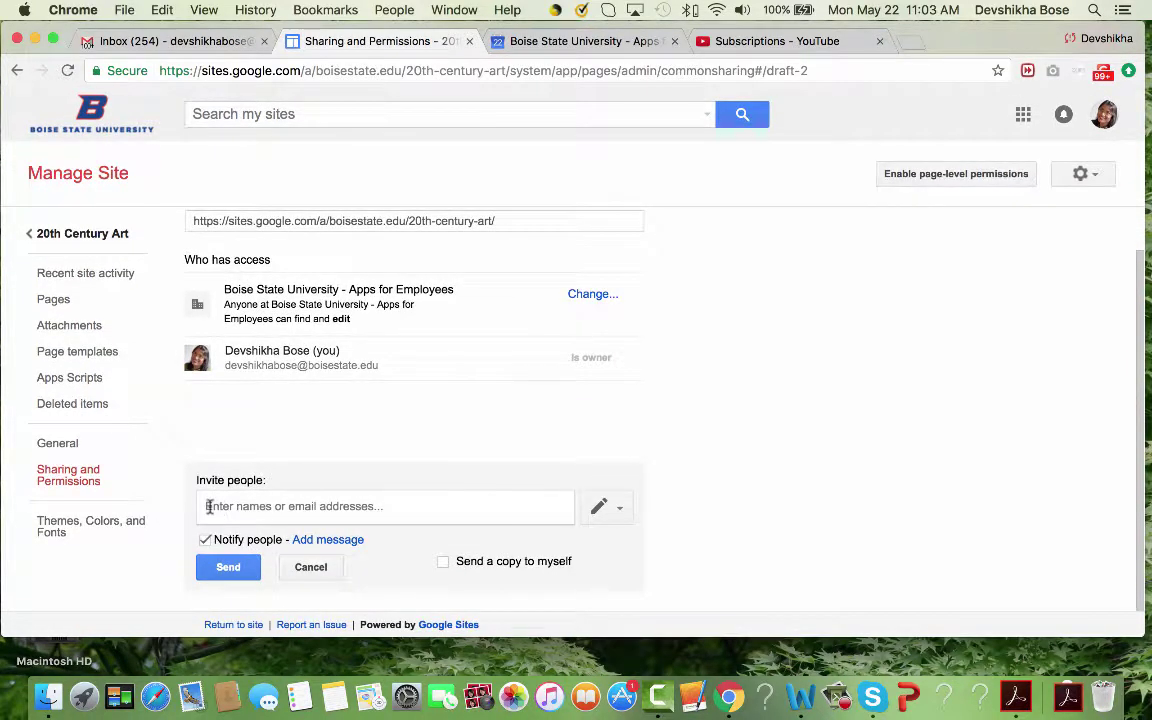